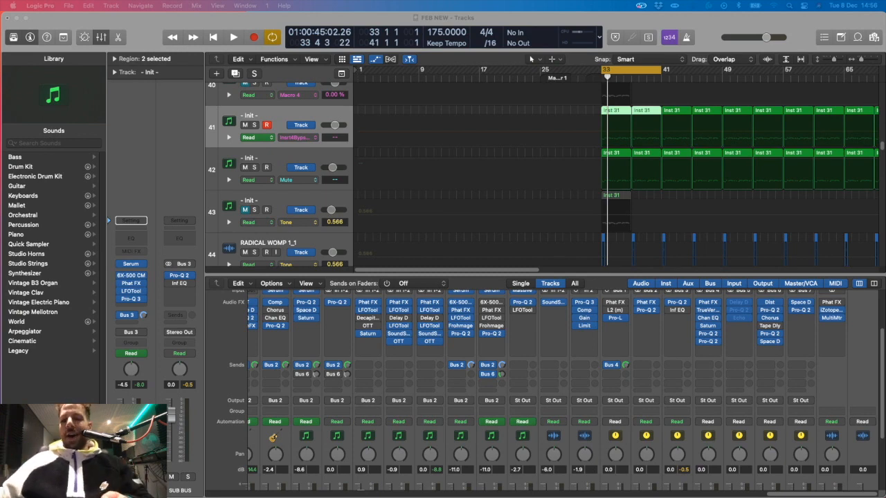
pyautogui.click(559, 196)
pyautogui.scroll(3, 844, 331)
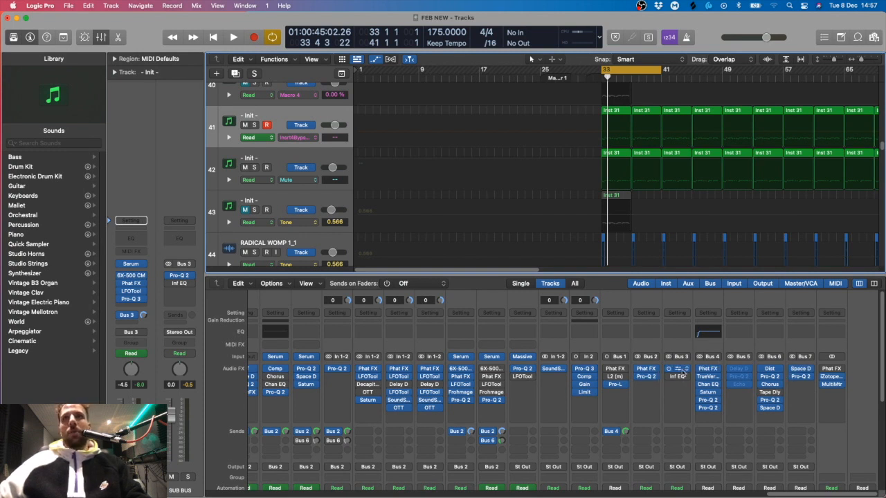
pyautogui.scroll(-1, 683, 374)
pyautogui.scroll(1, 675, 367)
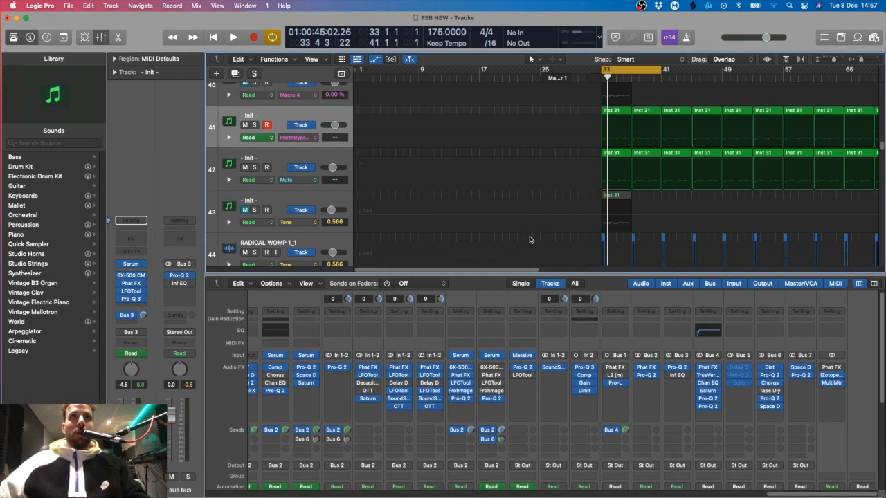
pyautogui.click(321, 117)
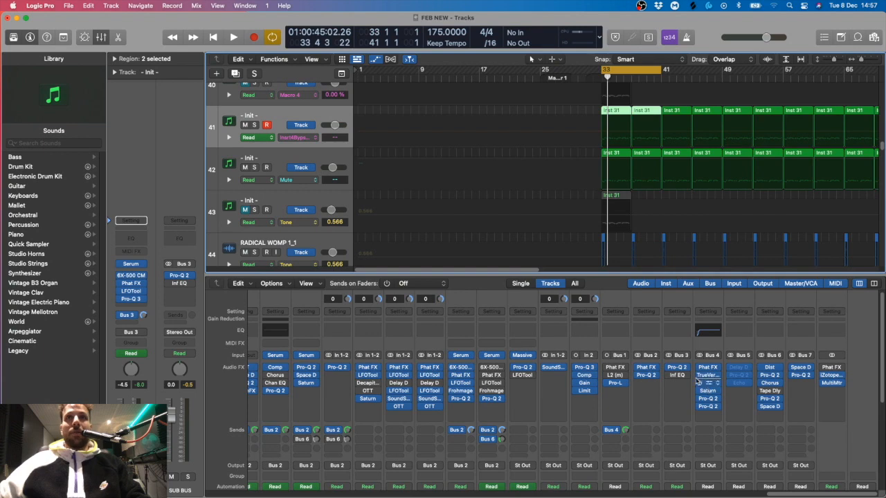
# - Open the Pro-Q 2 equalizer inserted on the SUB BUS channel
pyautogui.scroll(-5, 706, 387)
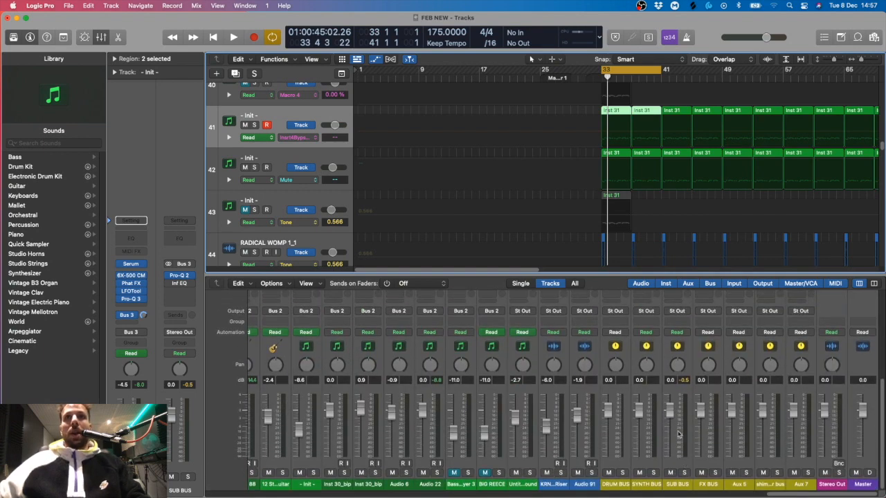
pyautogui.scroll(4, 678, 434)
pyautogui.click(678, 322)
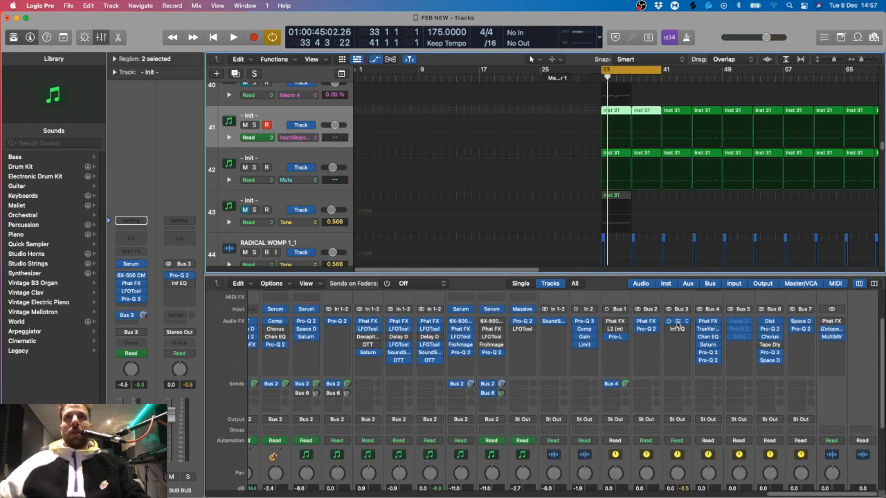
pyautogui.moveTo(569, 143); pyautogui.dragTo(632, 141)
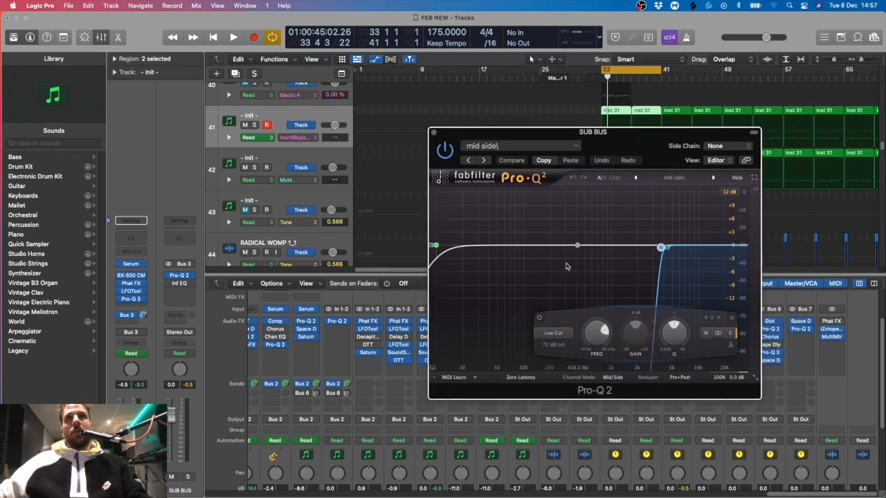
# - Check the stereo placement options of both low-cut bands in Pro-Q 2, then close the equalizer
pyautogui.rightClick(435, 246)
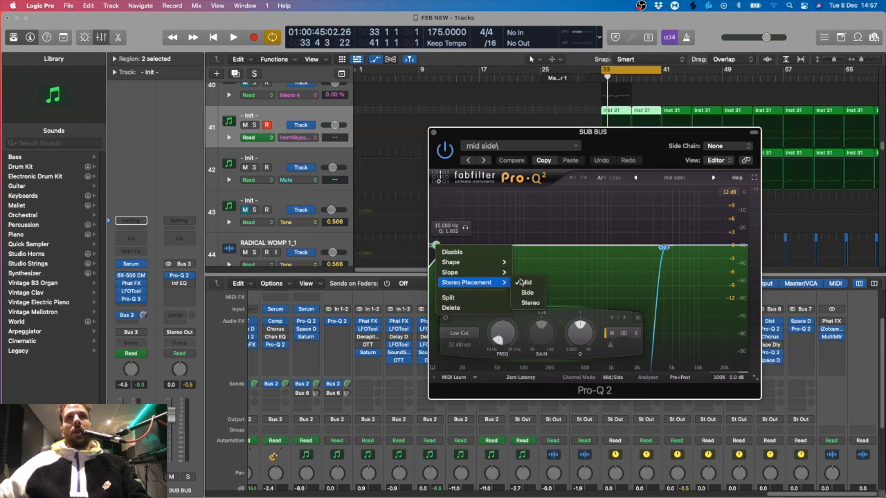
pyautogui.click(476, 232)
pyautogui.rightClick(663, 250)
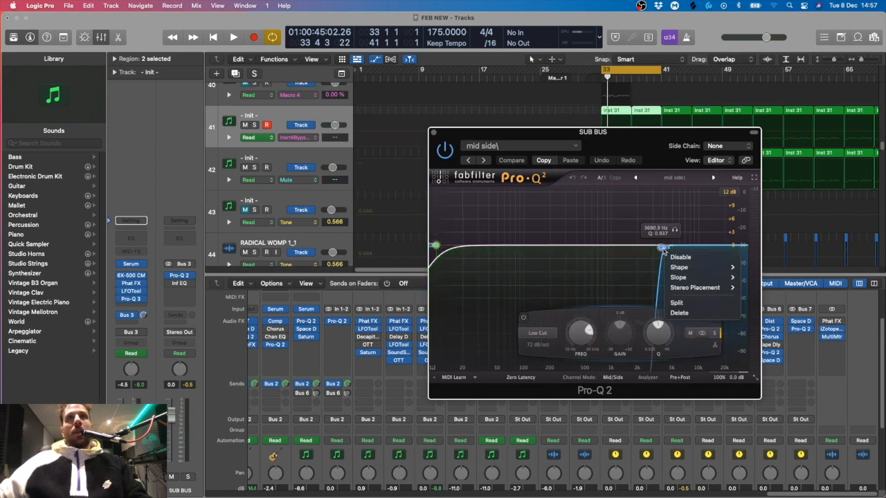
pyautogui.moveTo(684, 289)
pyautogui.click(747, 297)
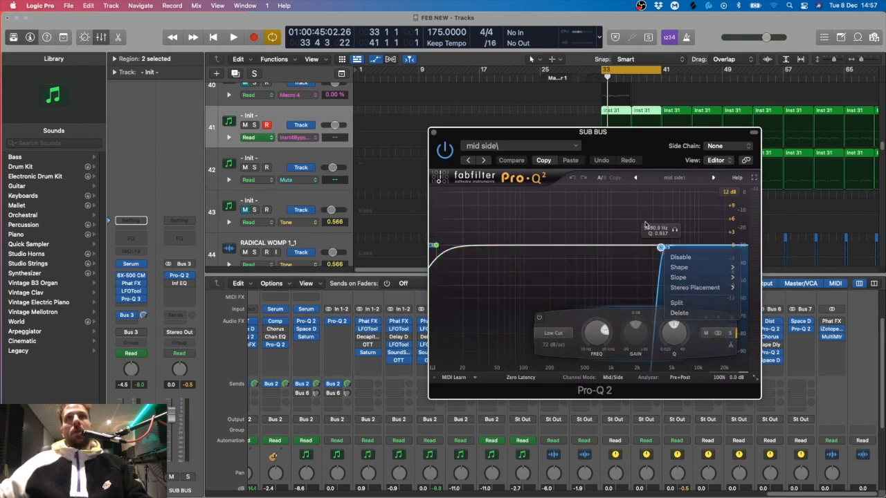
pyautogui.moveTo(613, 150); pyautogui.dragTo(597, 146)
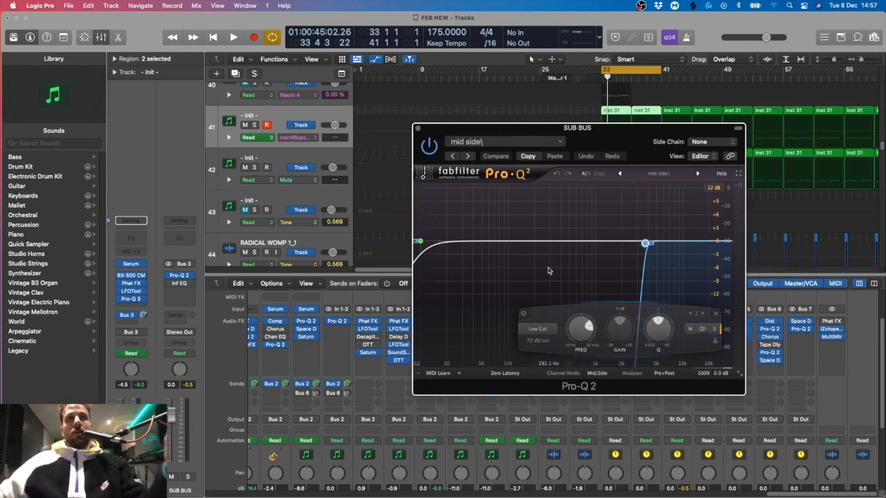
pyautogui.moveTo(607, 131); pyautogui.dragTo(590, 139)
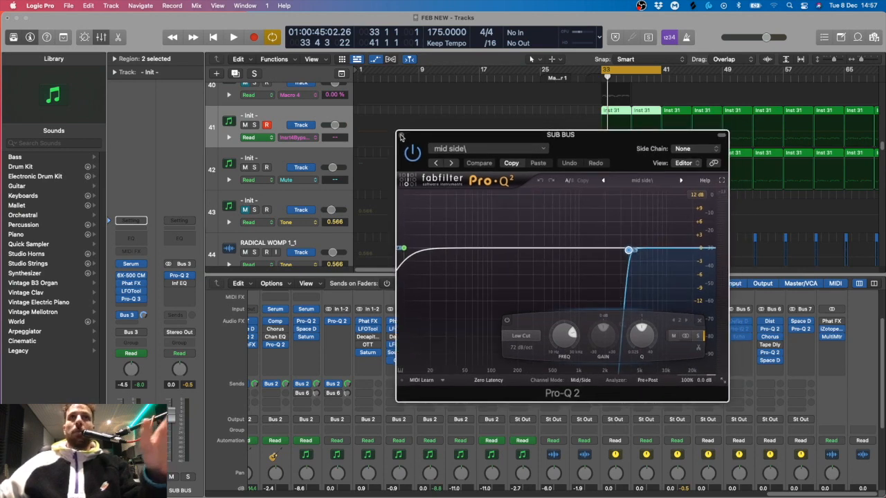
pyautogui.click(401, 136)
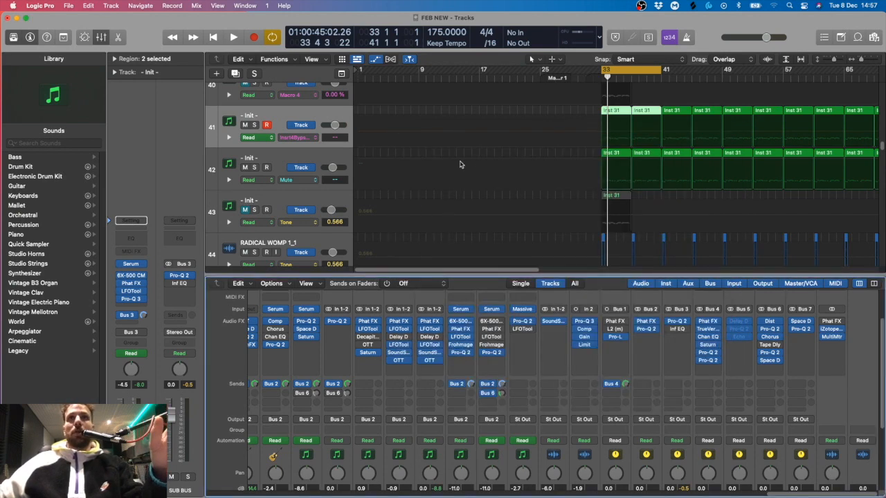
# - Open the Inf EQ plug-in on the SUB BUS channel
pyautogui.click(677, 329)
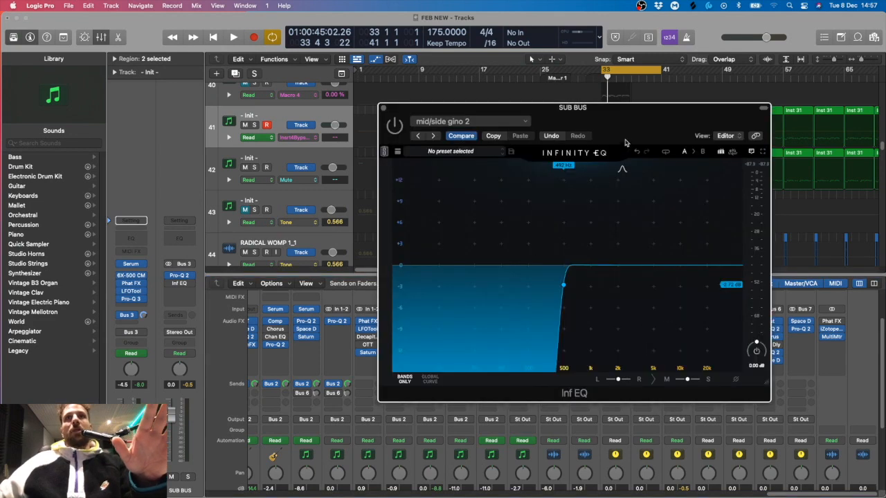
pyautogui.moveTo(627, 143); pyautogui.dragTo(496, 158)
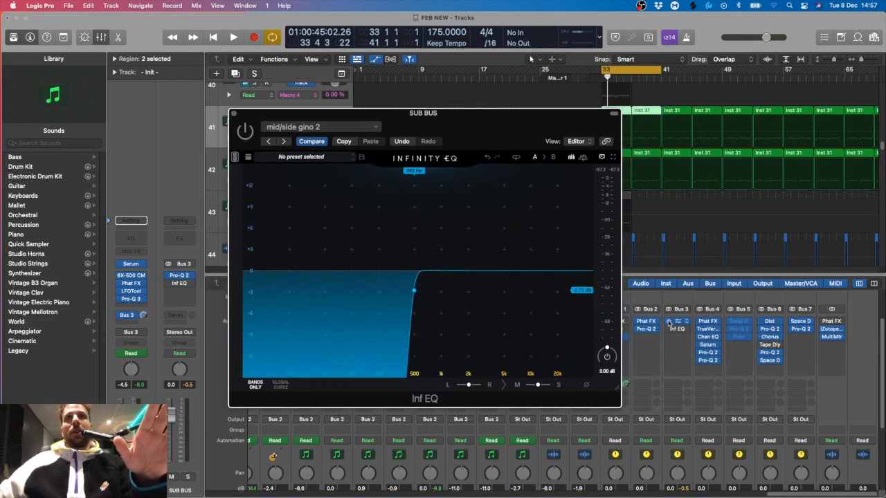
pyautogui.click(669, 322)
pyautogui.moveTo(424, 112); pyautogui.dragTo(490, 124)
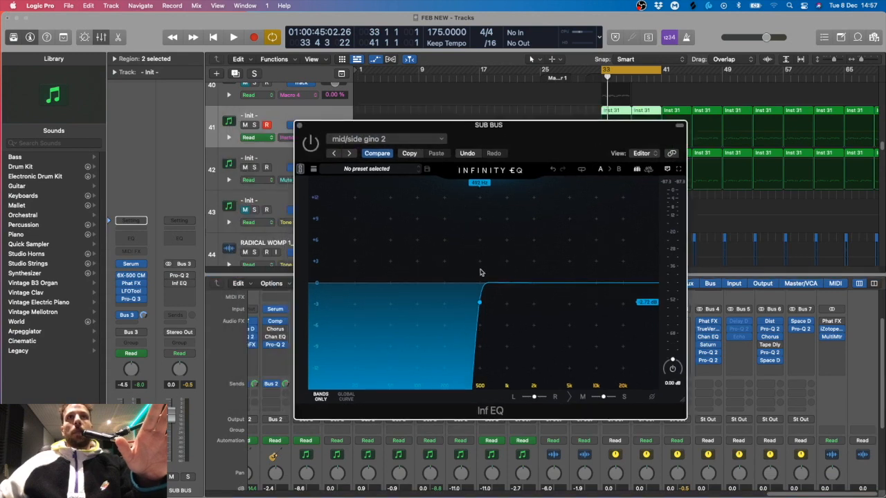
# - Switch the 492 Hz low-cut band in Infinity EQ to Mid, return it to Side, and close the equalizer
pyautogui.moveTo(479, 303)
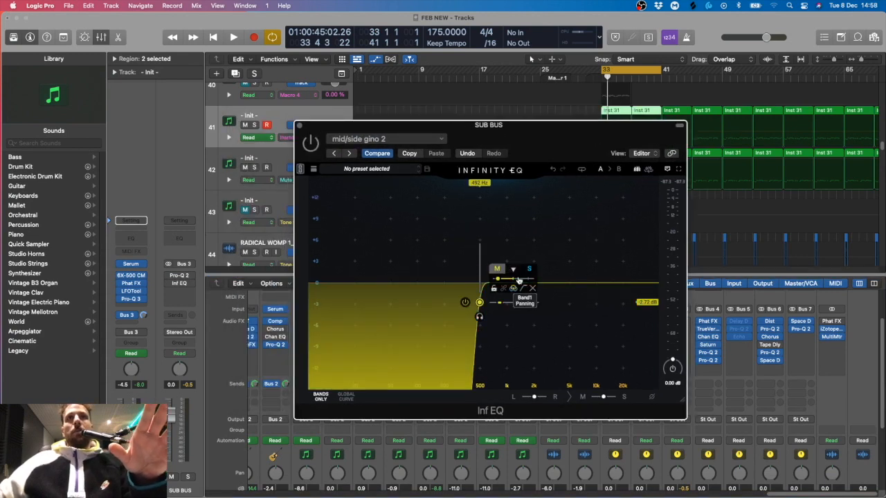
pyautogui.click(496, 269)
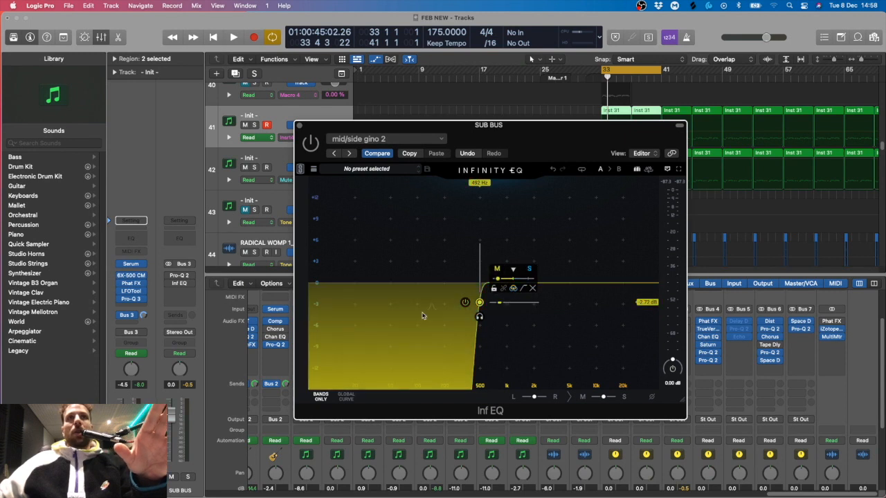
pyautogui.moveTo(501, 296)
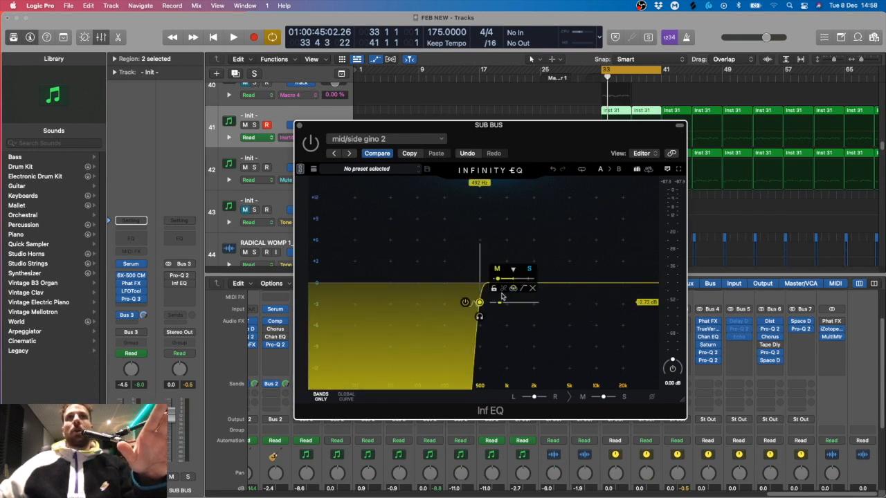
pyautogui.click(530, 269)
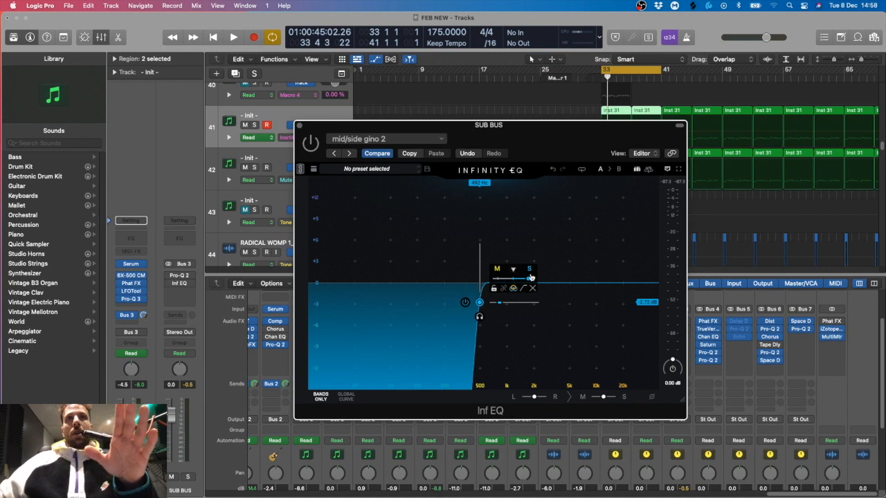
pyautogui.moveTo(534, 145)
pyautogui.mouseDown()
pyautogui.moveTo(523, 147)
pyautogui.moveTo(532, 158)
pyautogui.mouseUp()
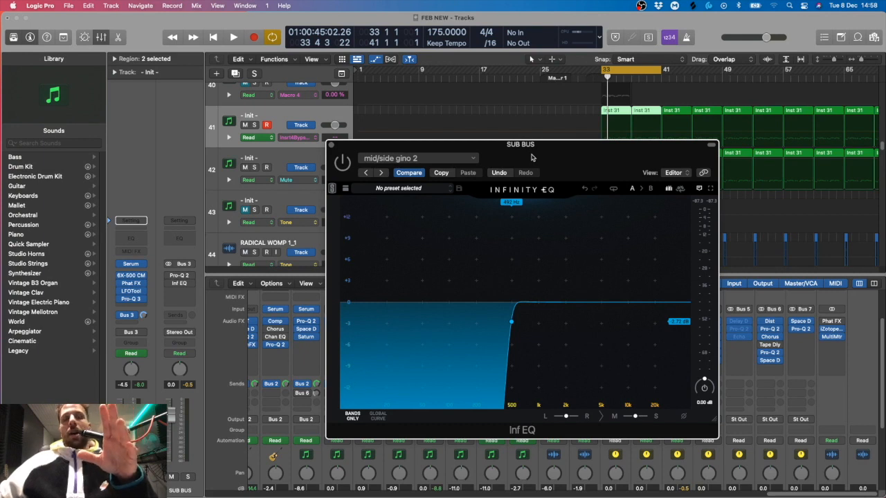
pyautogui.moveTo(518, 148); pyautogui.dragTo(483, 140)
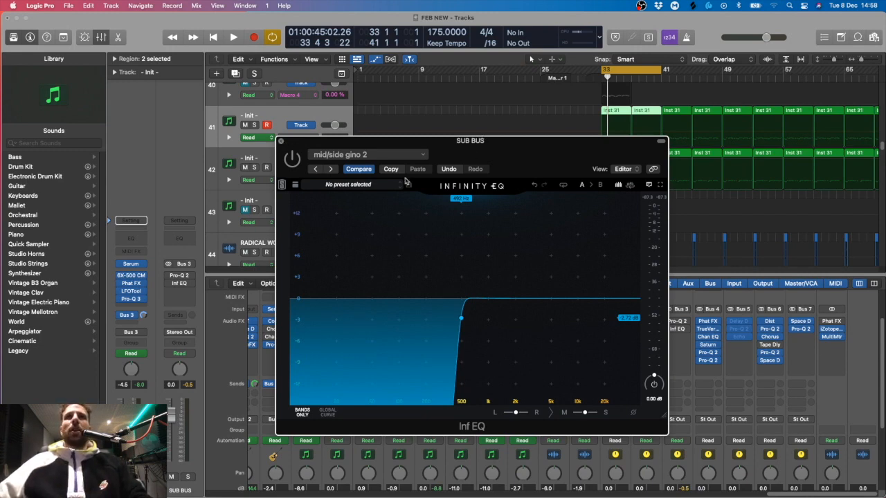
pyautogui.press('super+w')
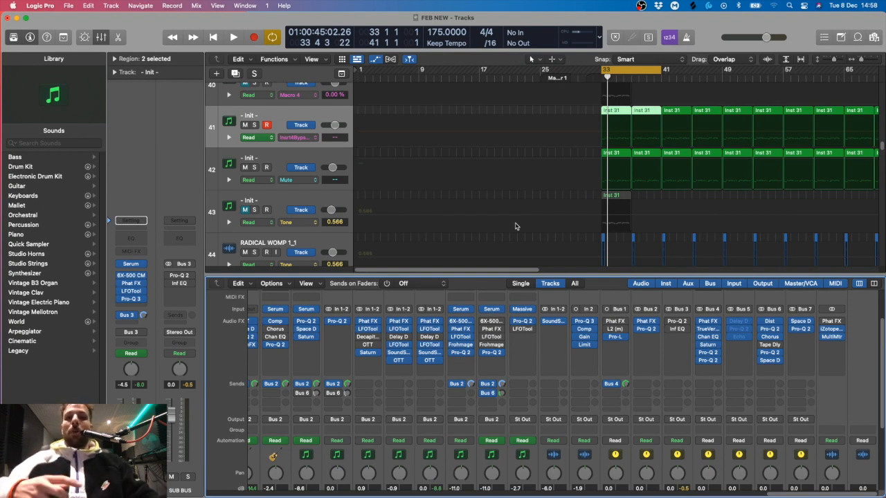
pyautogui.click(526, 153)
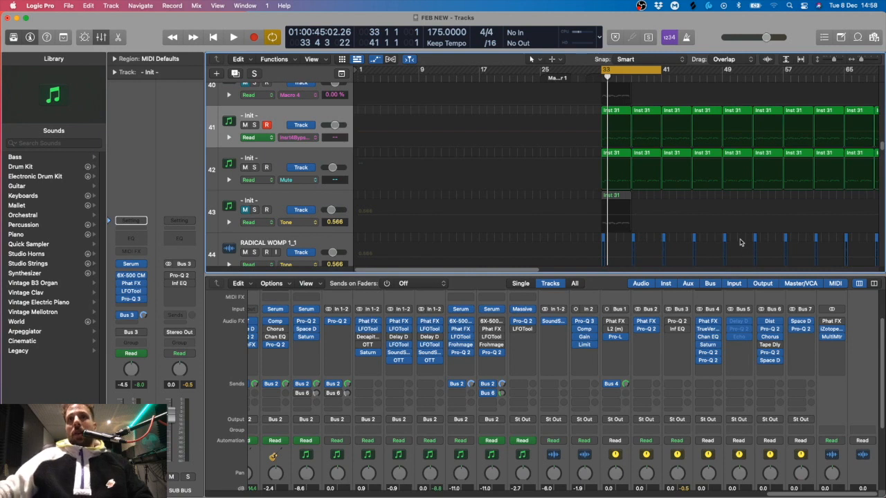
pyautogui.click(672, 322)
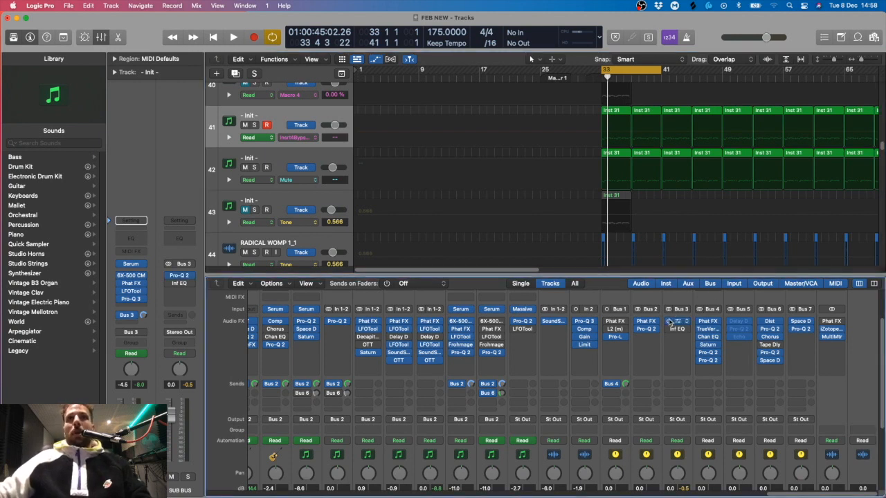
pyautogui.click(552, 155)
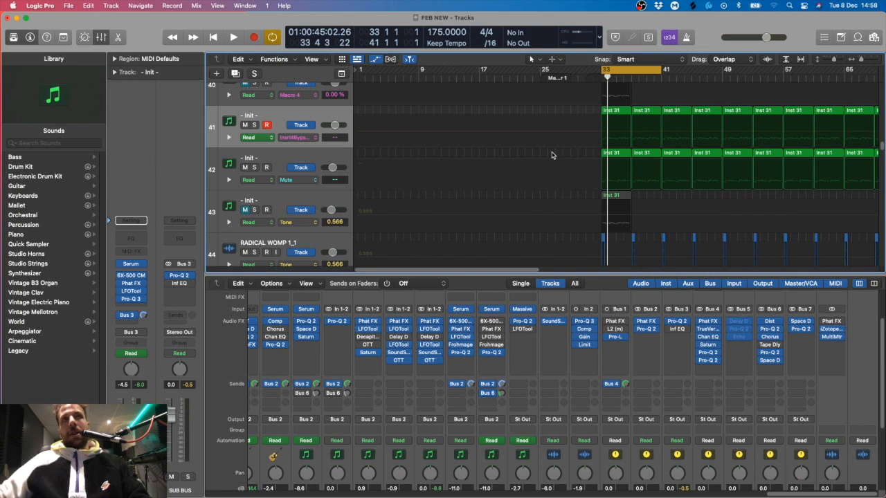
pyautogui.scroll(2, 552, 155)
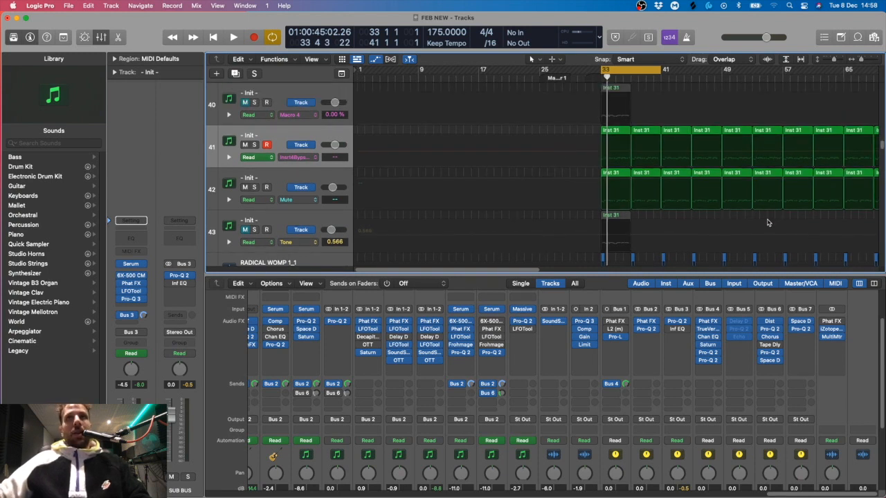
# - Open the iZotope Ozone 7 plug-in on the Stereo Out channel
pyautogui.click(834, 330)
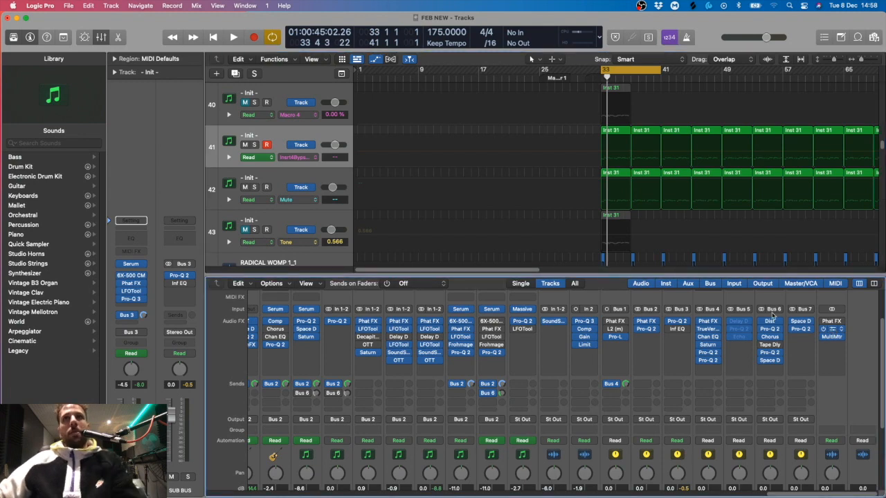
pyautogui.click(832, 330)
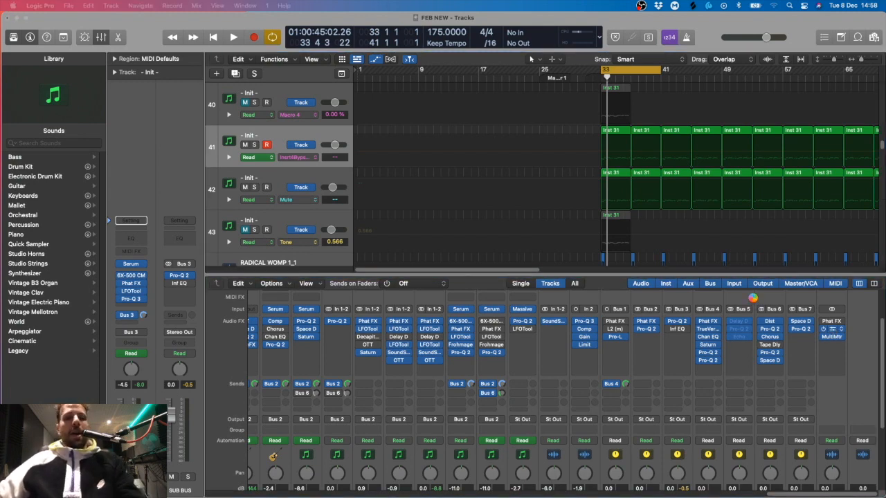
pyautogui.moveTo(589, 125); pyautogui.dragTo(629, 130)
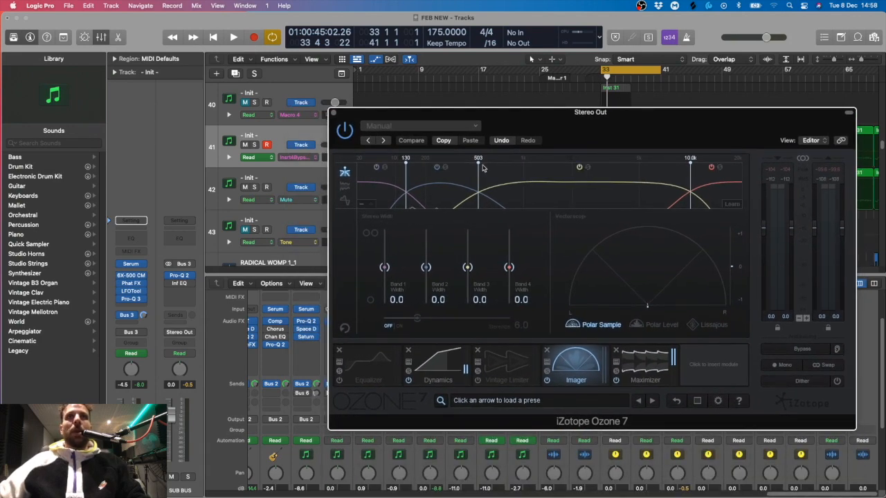
# - Play the looped section briefly to examine the full mix's stereo image in the Ozone Imager
pyautogui.press('space')
pyautogui.moveTo(546, 143); pyautogui.dragTo(520, 141)
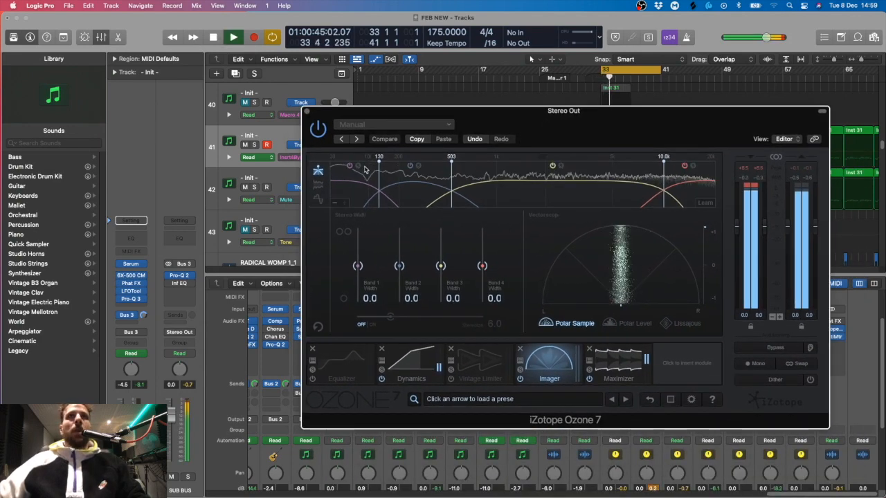
pyautogui.press('space')
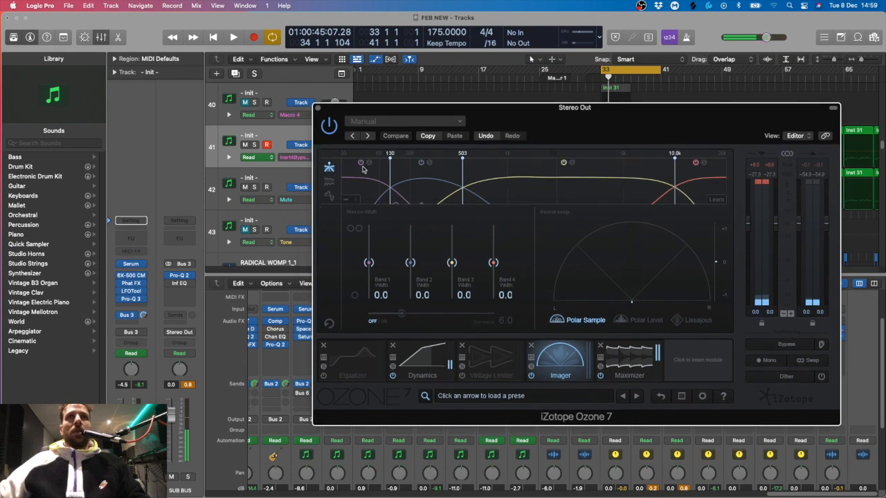
# - Solo the Imager's lowest band, below 130 Hz, and play the loop to examine its stereo width
pyautogui.moveTo(527, 127); pyautogui.dragTo(552, 126)
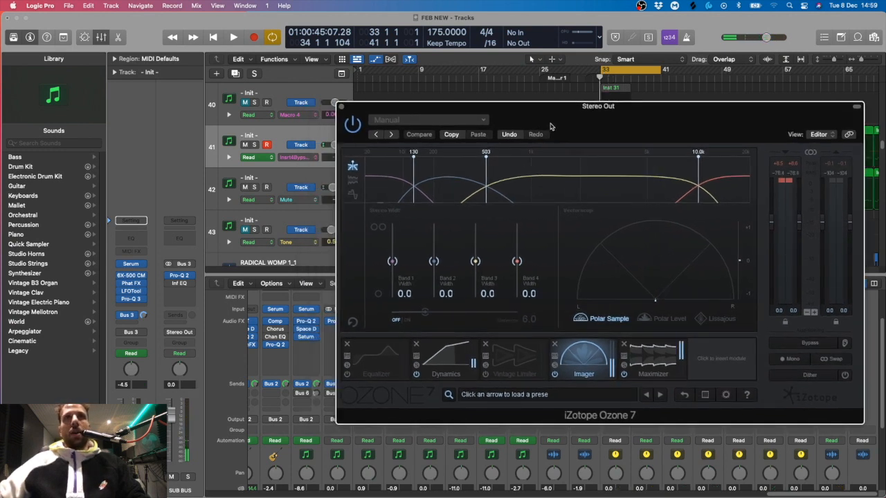
pyautogui.press('space')
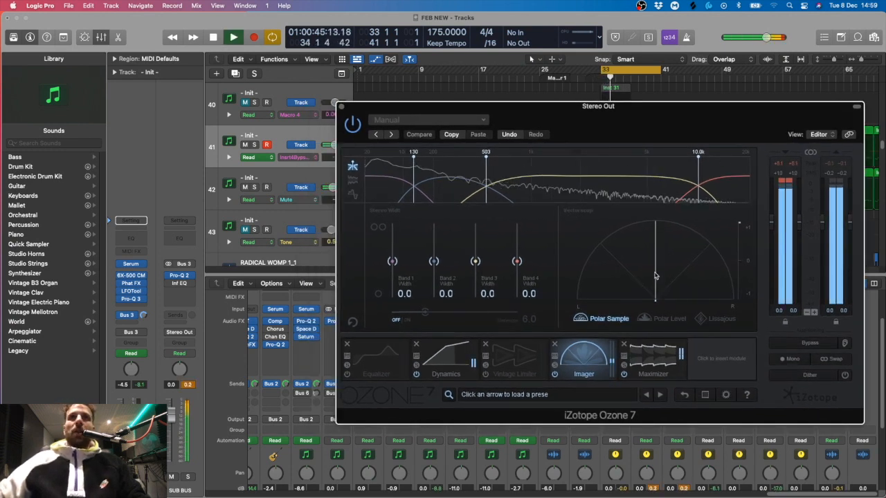
pyautogui.press('space')
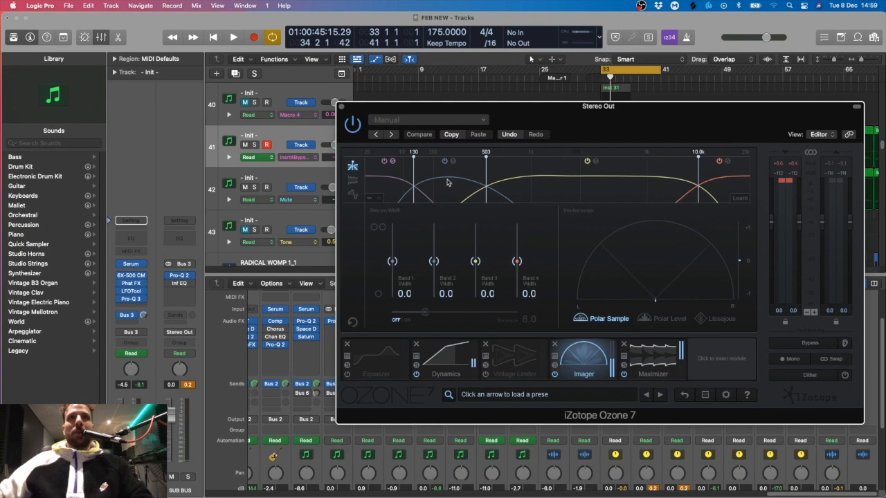
# - Play the loop while raising the Imager's lowest crossover to about 317 Hz and the second to about 1.11 kHz
pyautogui.press('space')
pyautogui.moveTo(414, 182); pyautogui.dragTo(539, 182)
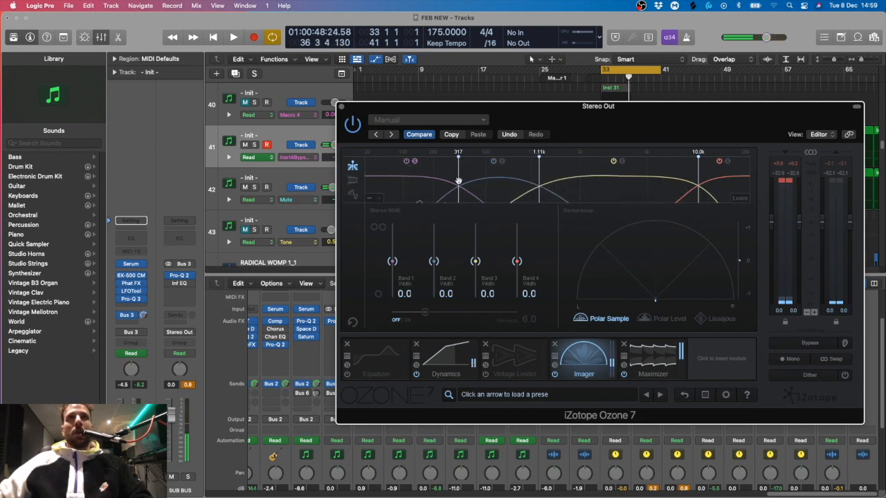
# - Raise the Imager's lowest crossover to about 594 Hz and play the loop to examine the soloed low band's stereo width
pyautogui.moveTo(458, 181); pyautogui.dragTo(497, 183)
pyautogui.press('space')
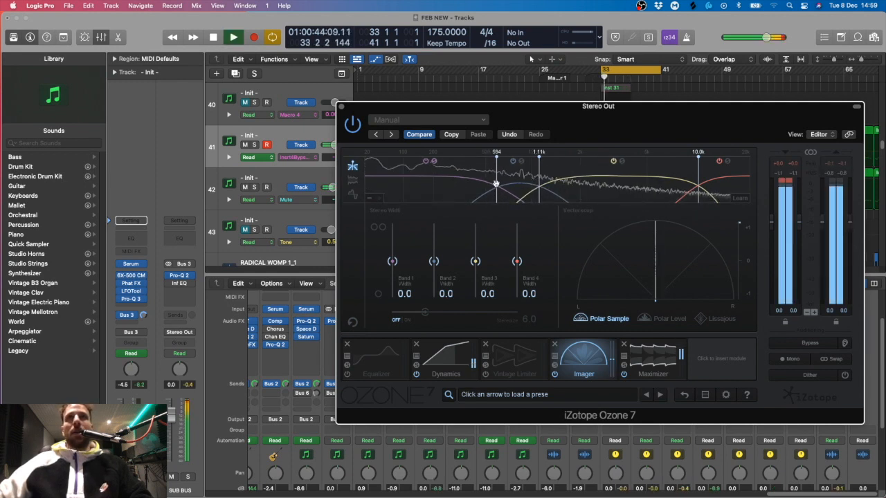
pyautogui.press('space')
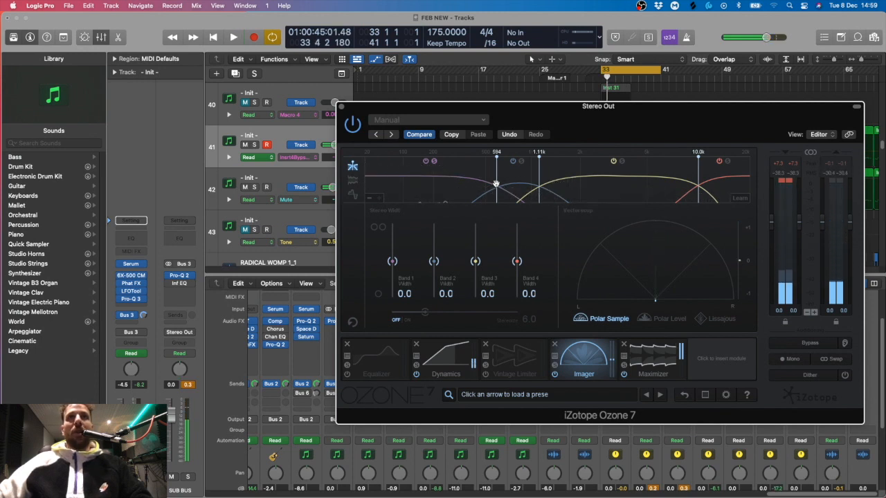
pyautogui.press('space')
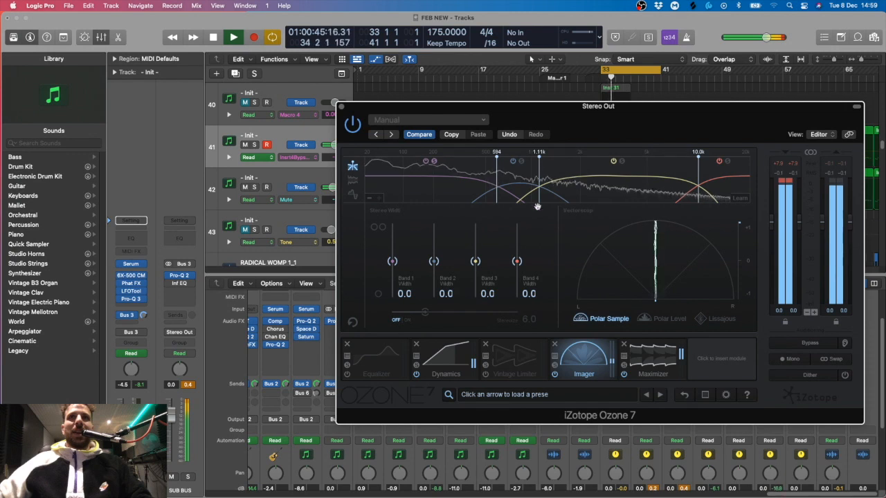
pyautogui.press('space')
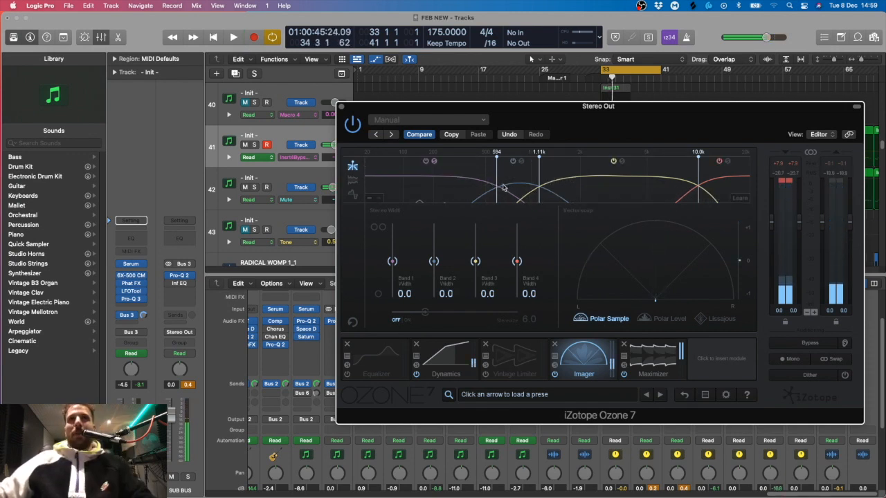
# - Set the Imager's lowest crossover to about 172 Hz and play the loop with only the 1.11–10 kHz band soloed
pyautogui.moveTo(496, 181); pyautogui.dragTo(425, 184)
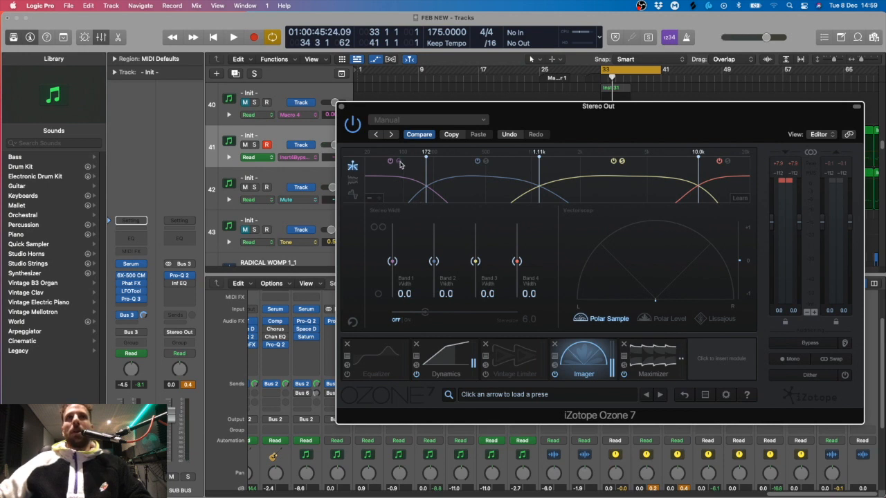
pyautogui.press('space')
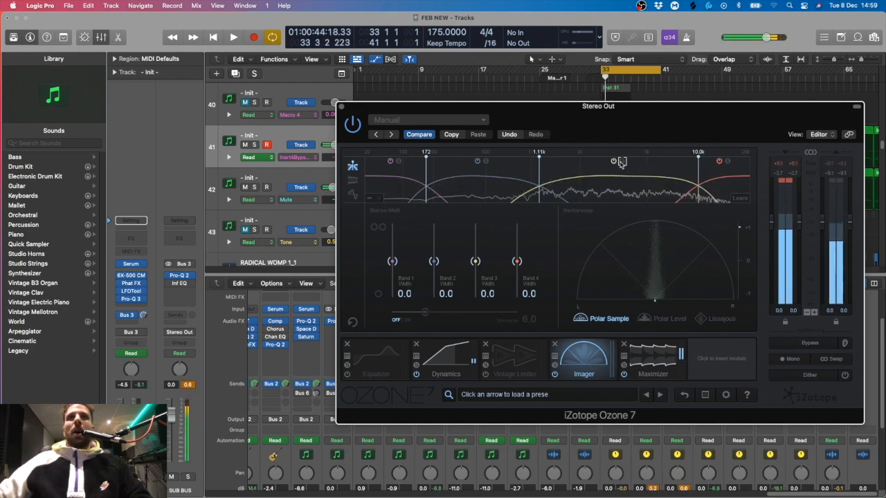
# - Shift the Ozone 7 window aside to uncover the arrangement, and close it
pyautogui.moveTo(647, 116); pyautogui.dragTo(605, 120)
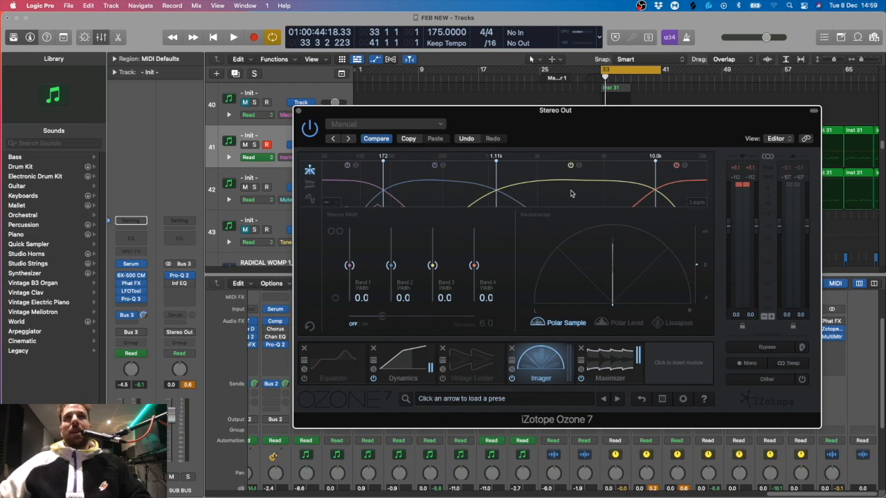
pyautogui.moveTo(577, 124); pyautogui.dragTo(530, 120)
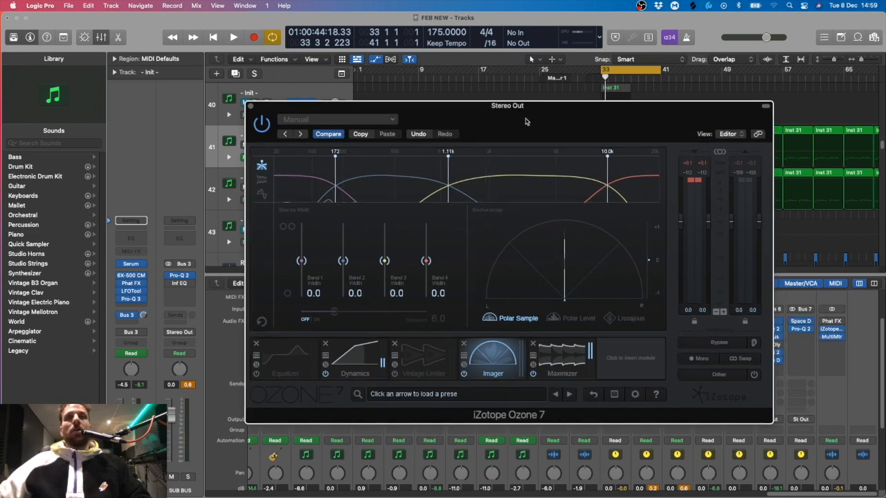
pyautogui.click(251, 106)
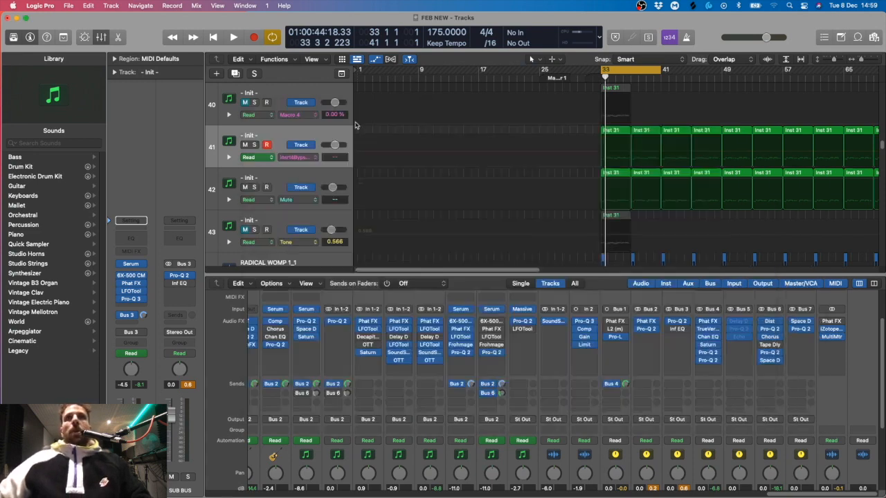
# - Solo the two Serum sub tracks 41 and 42 and play the looped section briefly
pyautogui.click(312, 176)
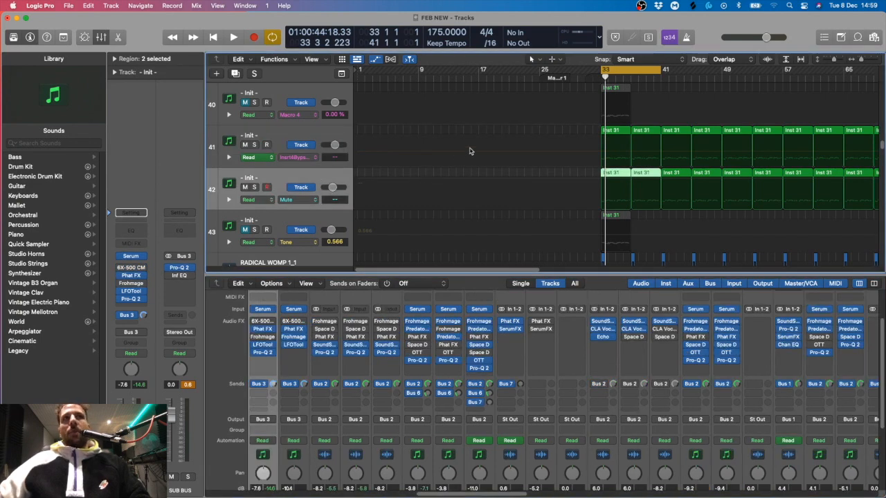
pyautogui.scroll(2, 469, 151)
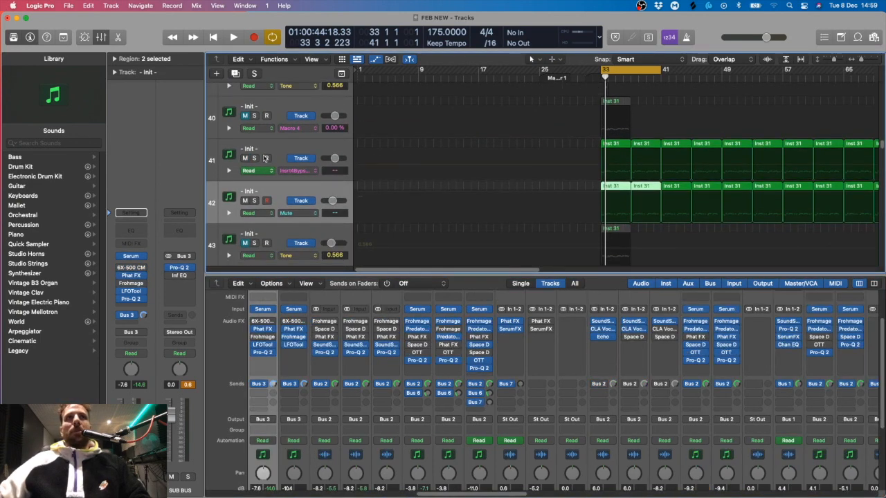
pyautogui.click(254, 159)
pyautogui.click(254, 200)
pyautogui.press('space')
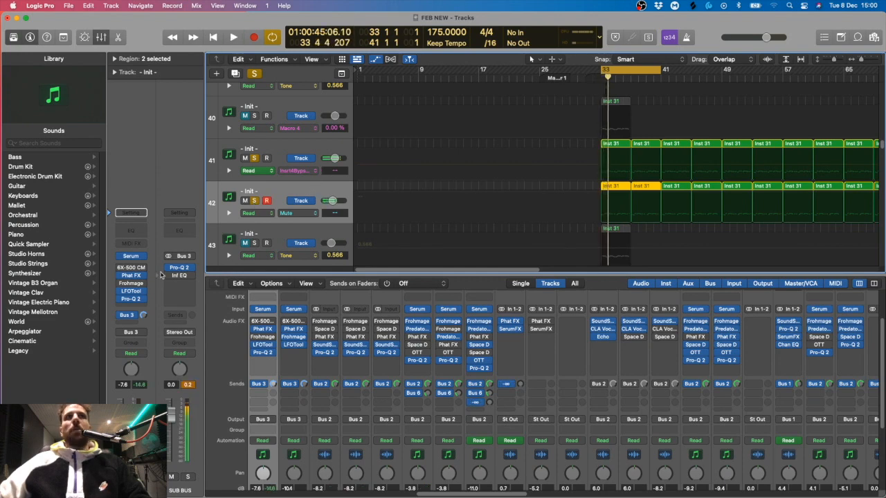
# - Examine the low cut in track 42's Pro-Q 2 while playing the loop, and close the plug-in
pyautogui.click(131, 299)
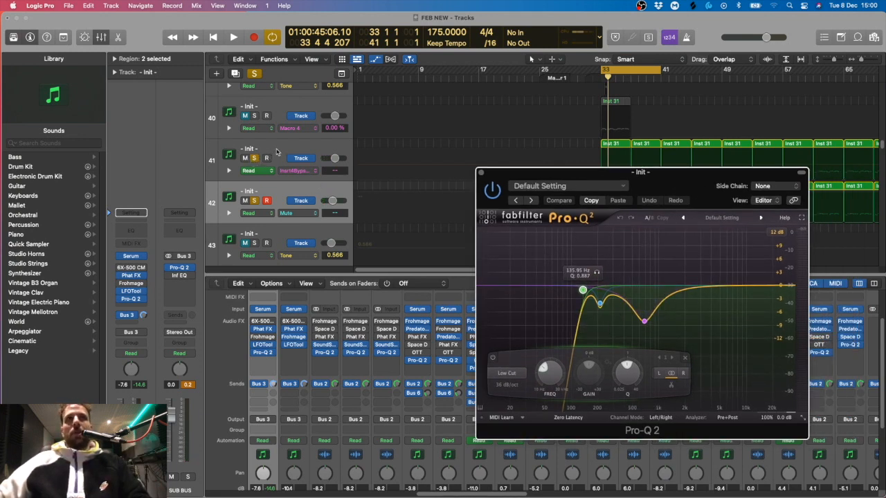
pyautogui.press('space')
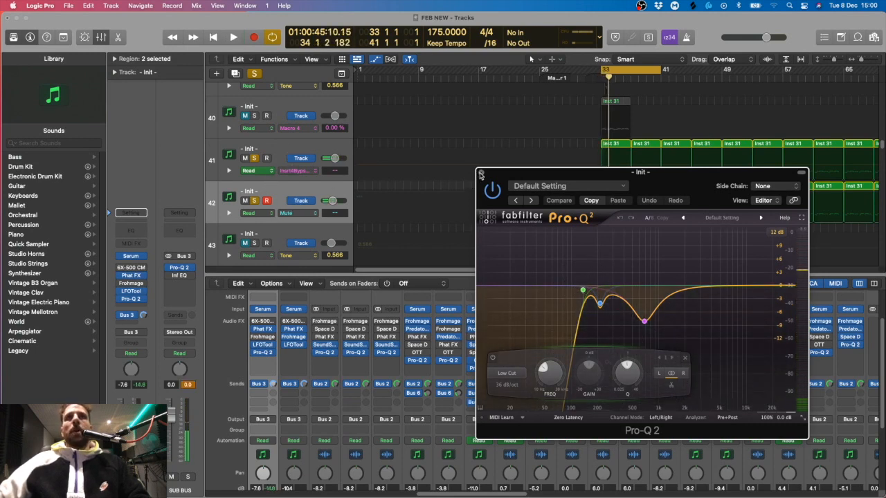
pyautogui.click(481, 174)
# - Open the Pro-Q 2 on kick and snare track 1 and place its window clear of the track list
pyautogui.scroll(4, 461, 174)
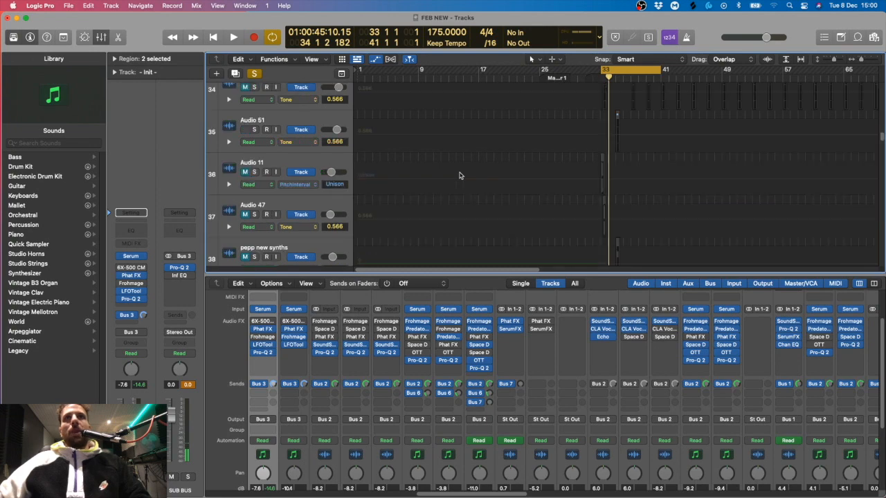
pyautogui.scroll(15, 460, 174)
pyautogui.click(313, 92)
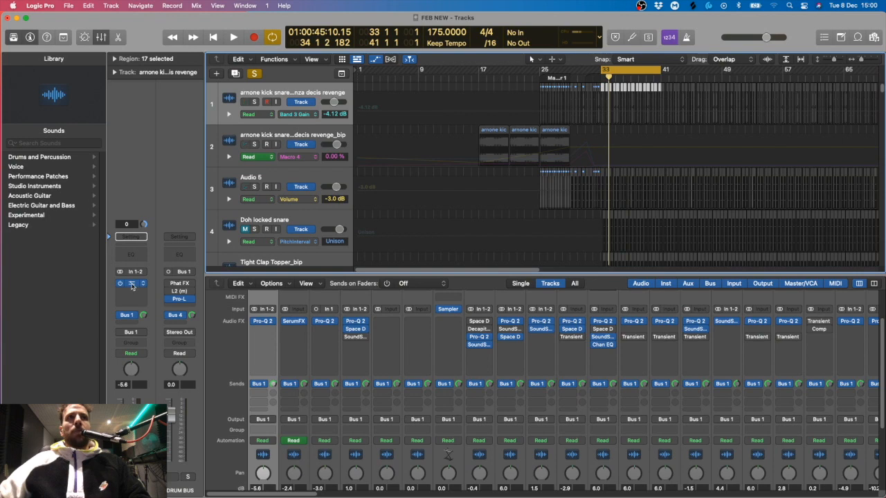
pyautogui.moveTo(843, 180); pyautogui.dragTo(670, 173)
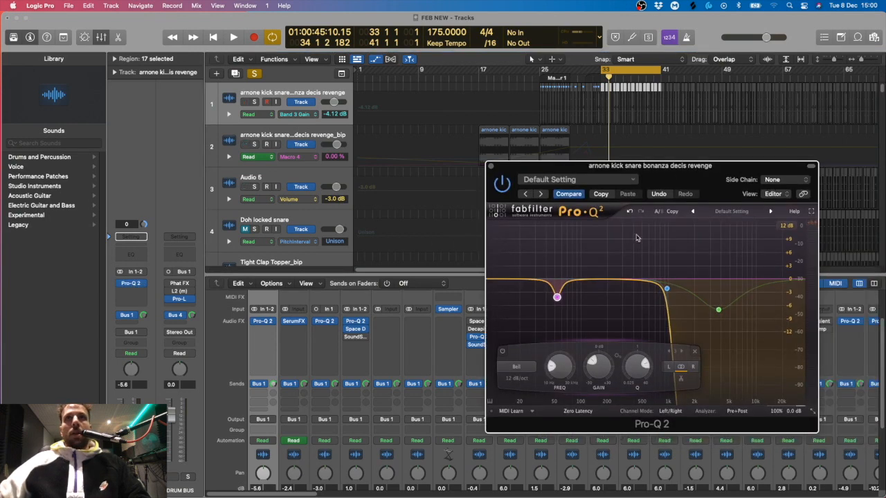
pyautogui.scroll(-10, 404, 208)
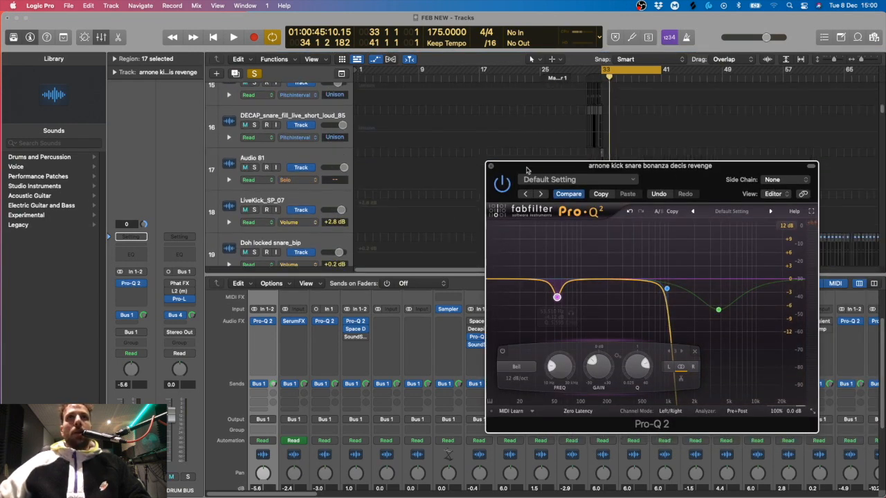
pyautogui.moveTo(676, 179); pyautogui.dragTo(781, 197)
# - Open the Pro-Q 3 on sub track 41 while keeping the kick's Pro-Q 2 window open for comparison
pyautogui.scroll(-15, 454, 193)
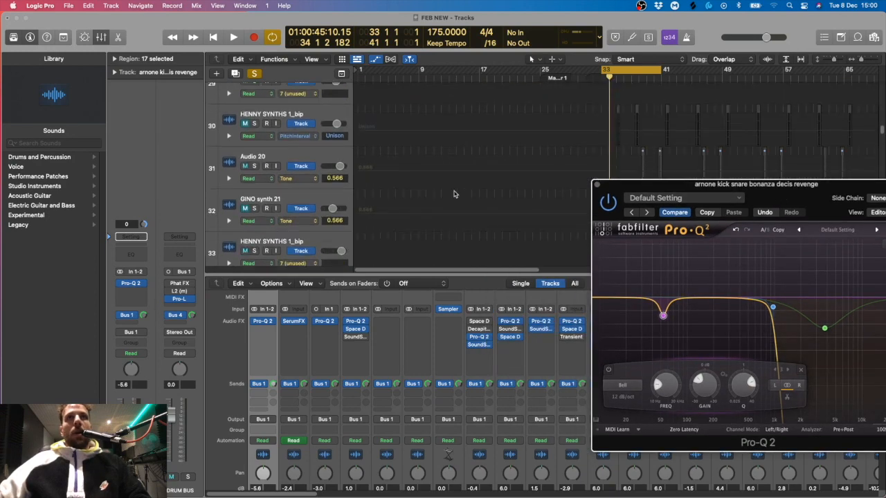
pyautogui.scroll(-5, 455, 193)
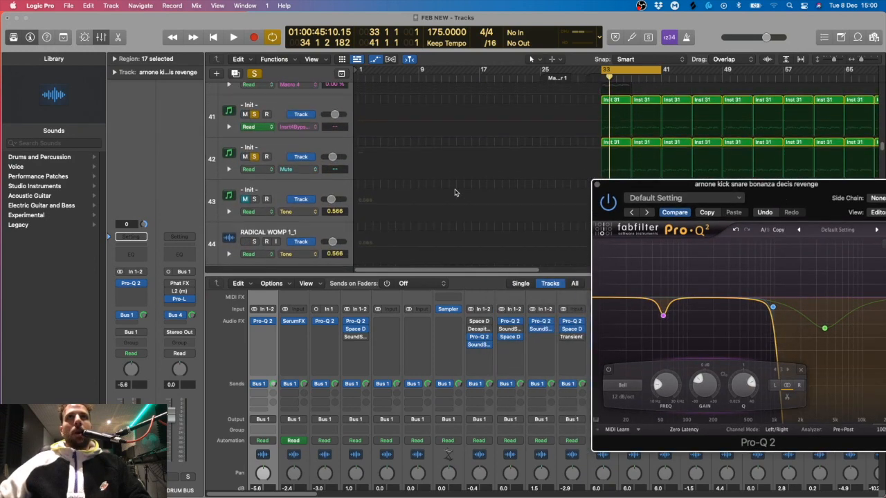
pyautogui.click(285, 113)
pyautogui.click(131, 299)
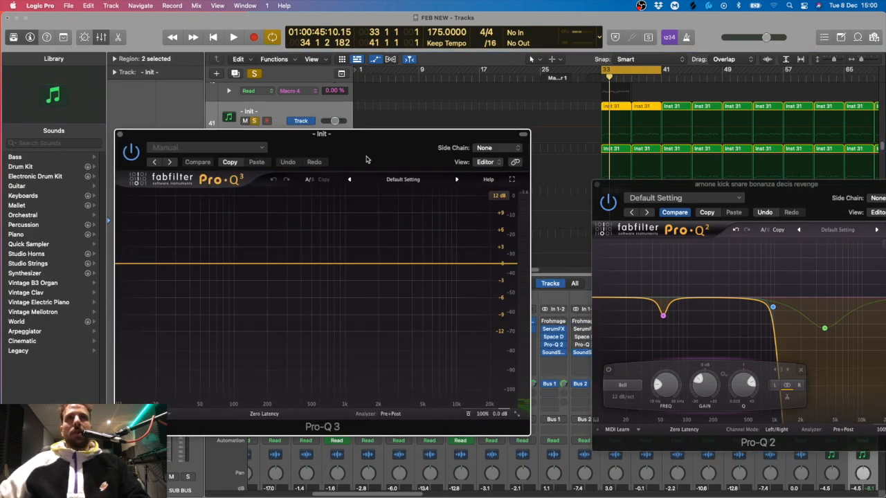
# - Play the soloed subs to compare their spectrum in Pro-Q 3 with the kick EQ's dip near 53.5 Hz, dismissing any overload alerts
pyautogui.press('space')
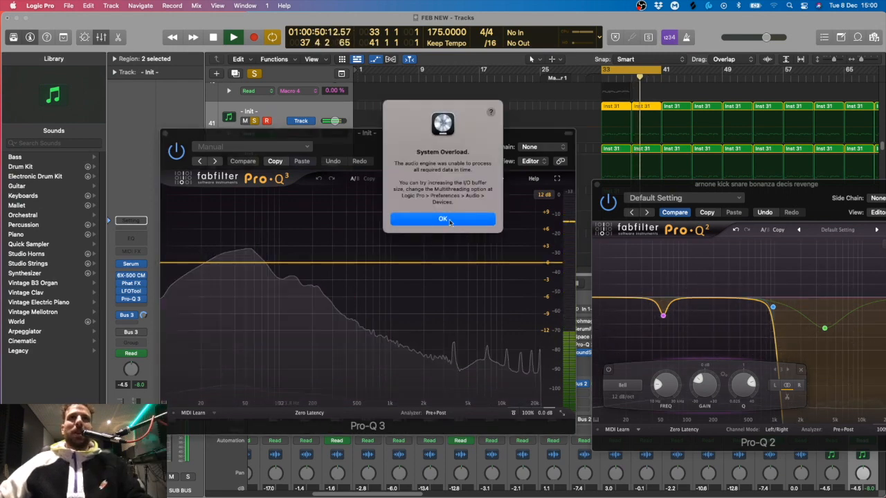
pyautogui.press('Return')
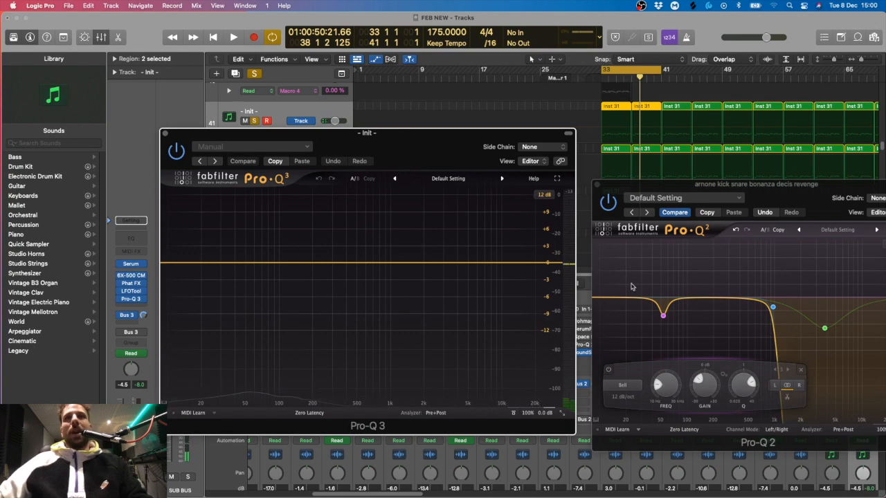
pyautogui.moveTo(760, 203); pyautogui.dragTo(699, 180)
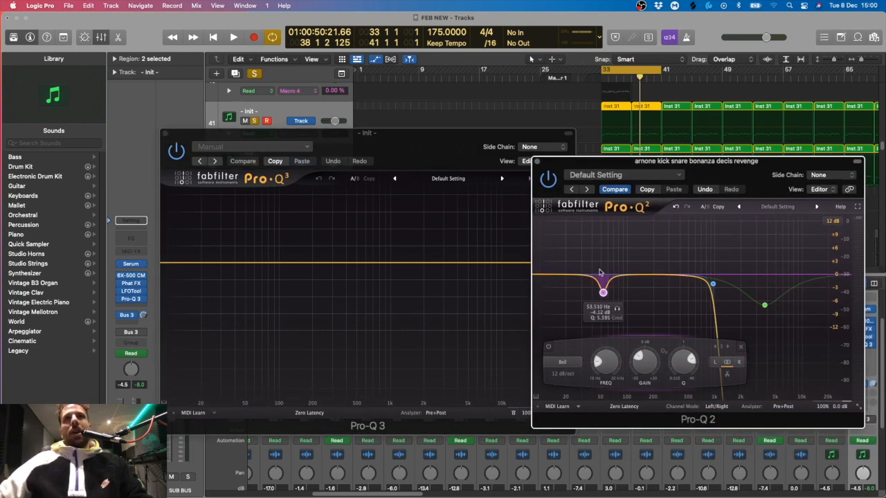
pyautogui.press('space')
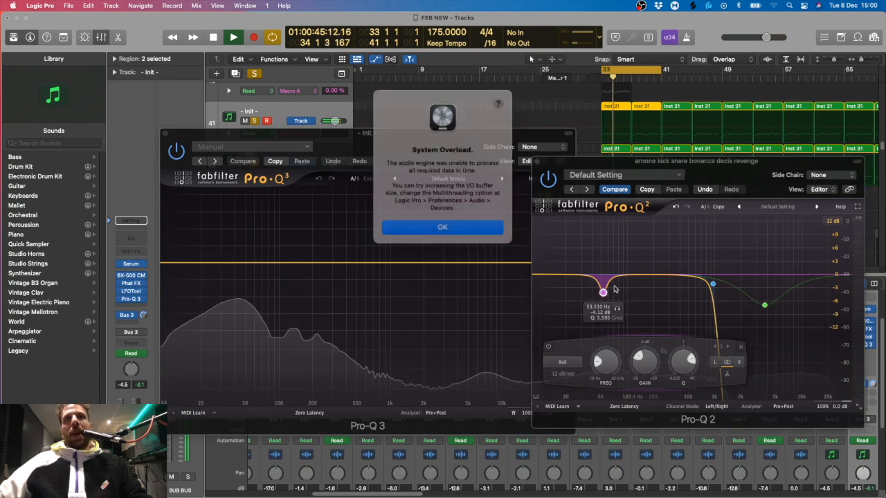
pyautogui.click(472, 220)
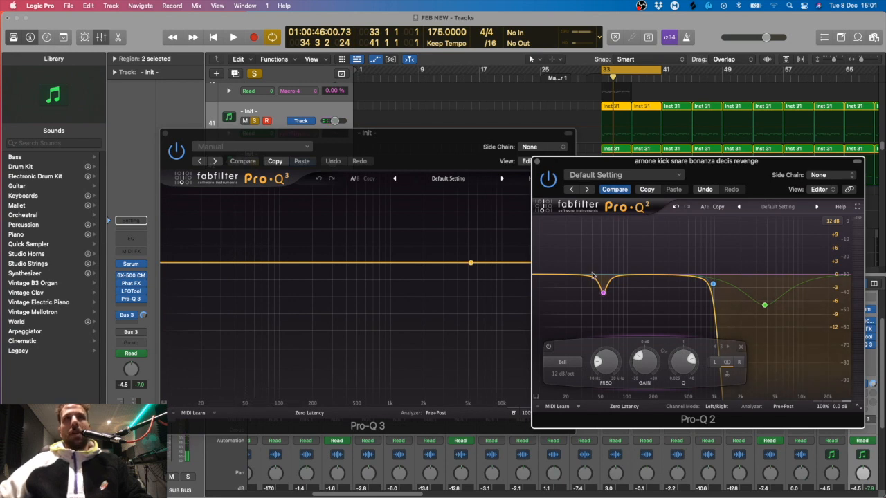
pyautogui.moveTo(601, 311)
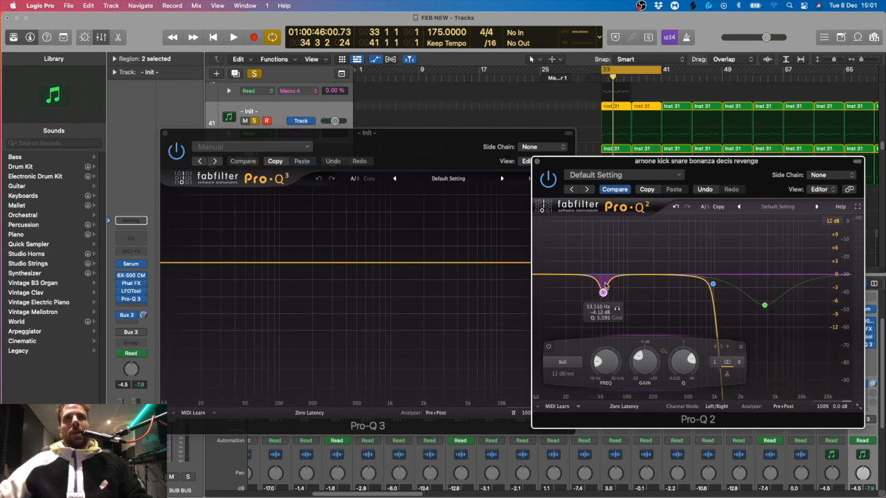
pyautogui.moveTo(709, 173); pyautogui.dragTo(677, 180)
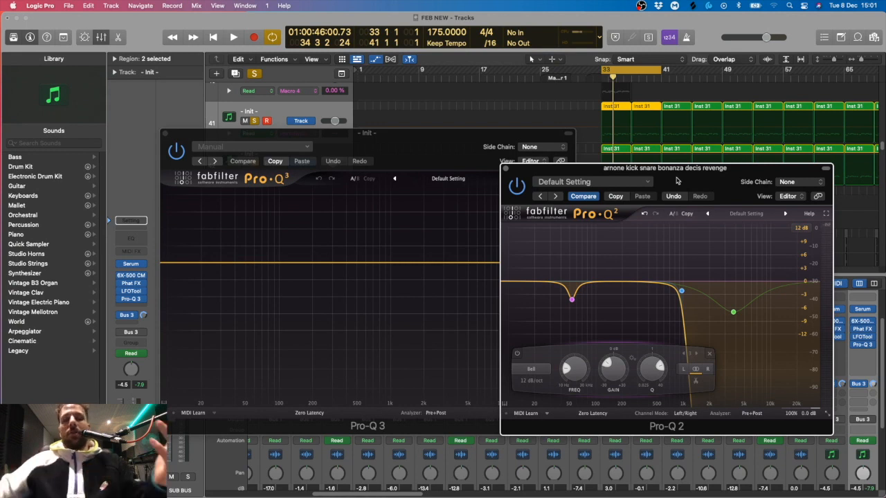
pyautogui.moveTo(694, 181); pyautogui.dragTo(681, 178)
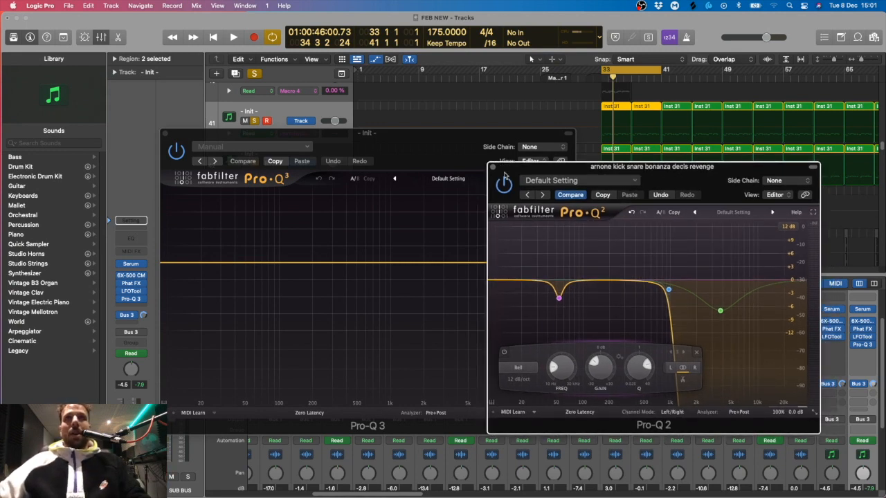
# - Close the kick's Pro-Q 2 and the sub's Pro-Q 3, and deselect the regions in the arrangement
pyautogui.click(495, 169)
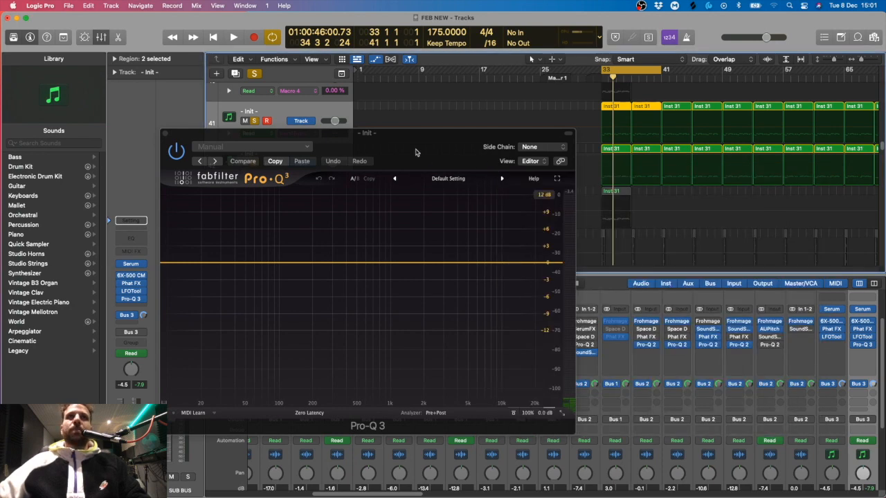
pyautogui.moveTo(415, 149); pyautogui.dragTo(522, 158)
pyautogui.moveTo(308, 151); pyautogui.dragTo(373, 147)
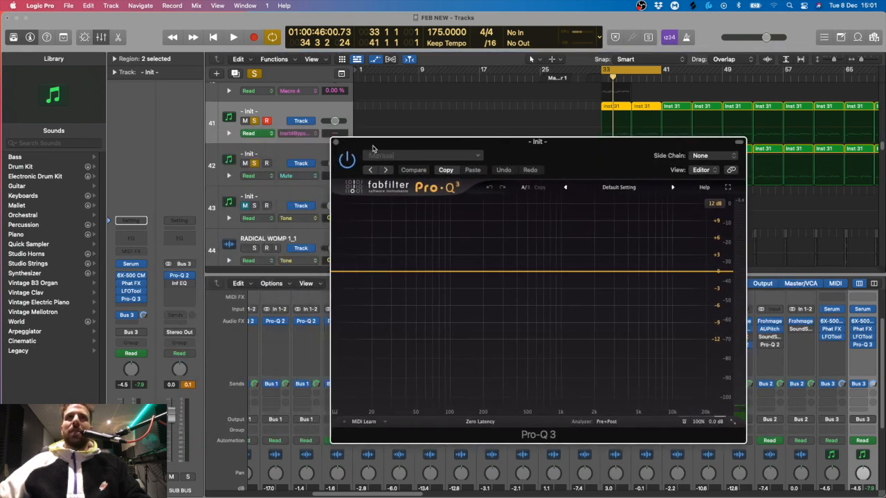
pyautogui.click(335, 142)
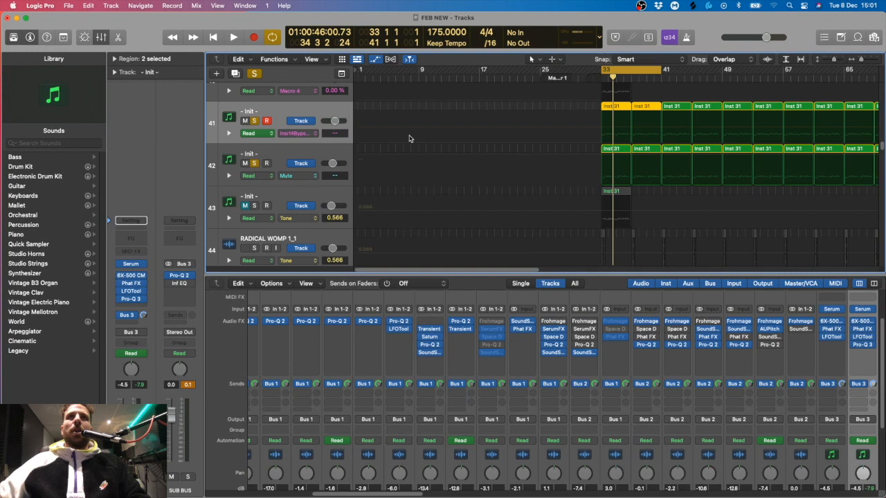
pyautogui.click(442, 108)
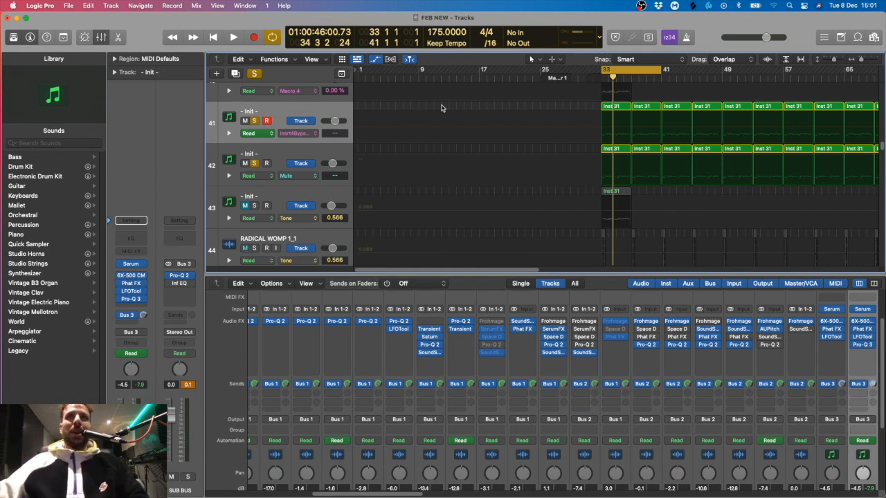
pyautogui.scroll(3, 443, 108)
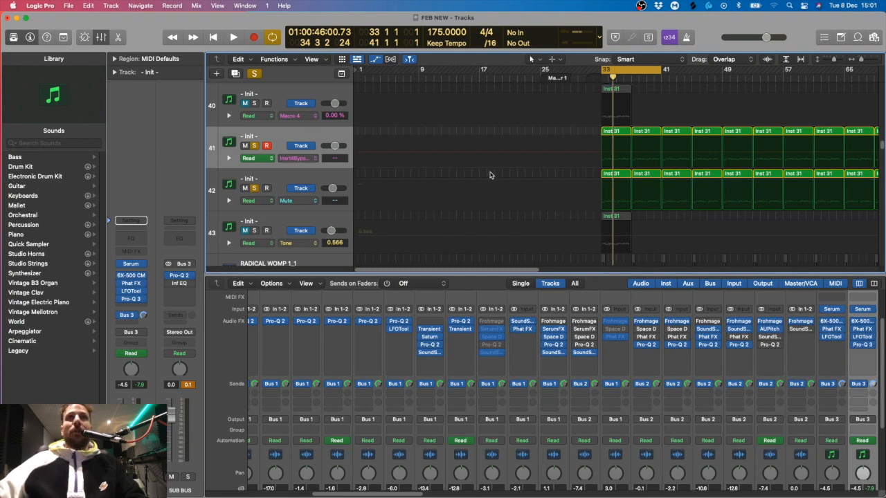
pyautogui.hscroll(1, 386, 175)
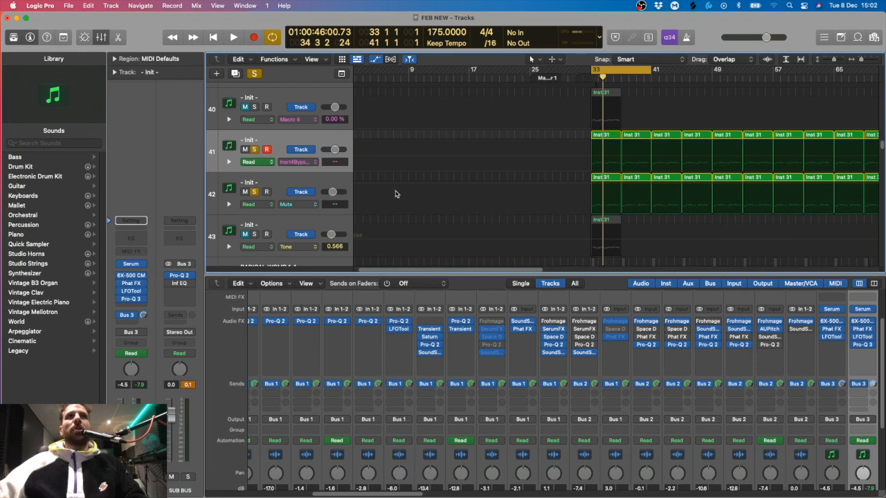
# - Open the LFOTool on sub track 41 and play that sub with track 42 unsoloed, dismissing any overload alert
pyautogui.click(131, 291)
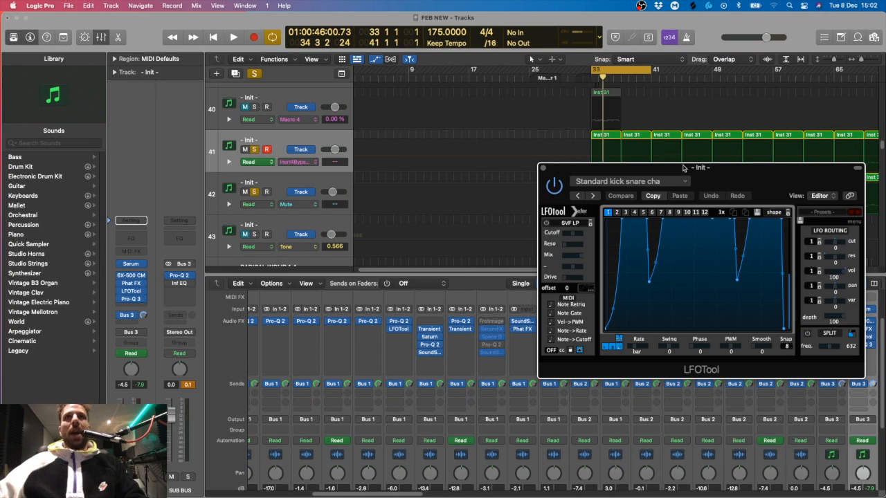
pyautogui.moveTo(683, 168); pyautogui.dragTo(676, 175)
pyautogui.click(253, 195)
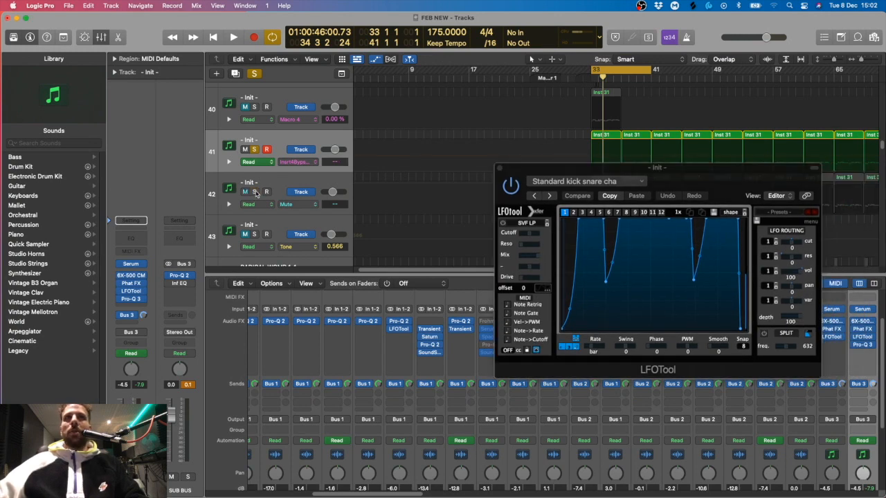
pyautogui.press('space')
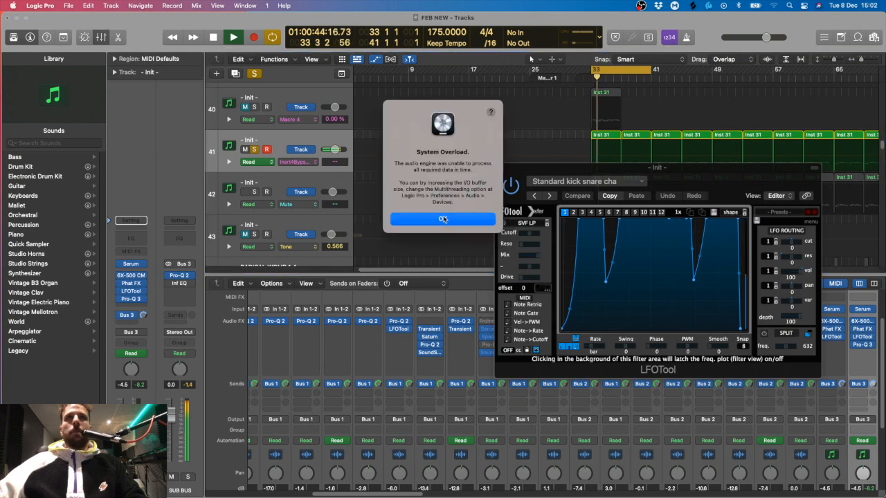
pyautogui.click(443, 219)
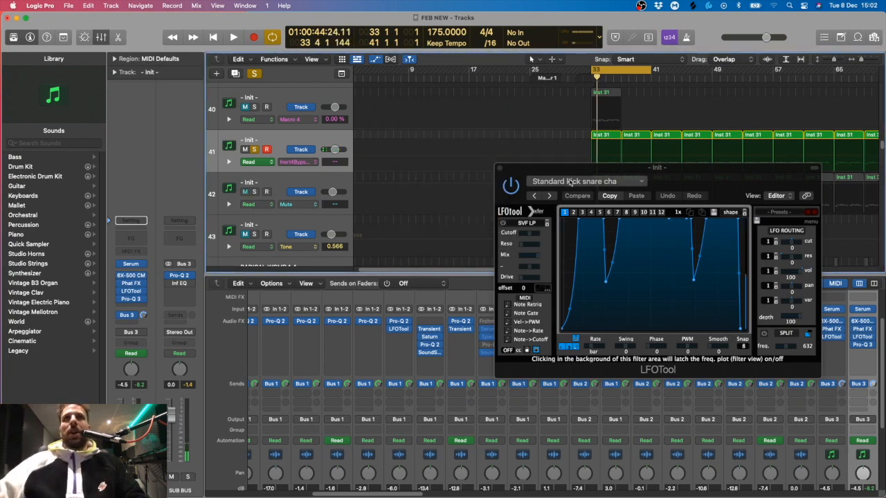
# - Review the LFOTool's kick-and-snare ducking curve on sub track 41 and close its window
pyautogui.moveTo(680, 180); pyautogui.dragTo(726, 186)
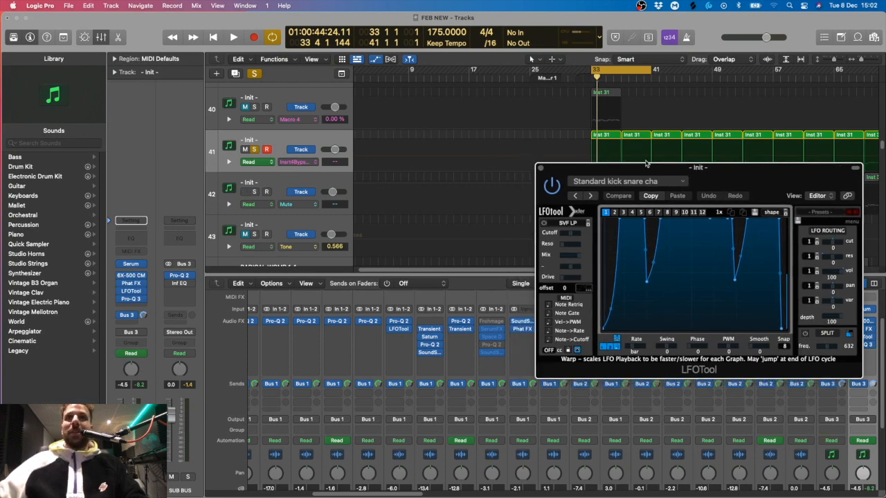
pyautogui.moveTo(646, 164); pyautogui.dragTo(608, 161)
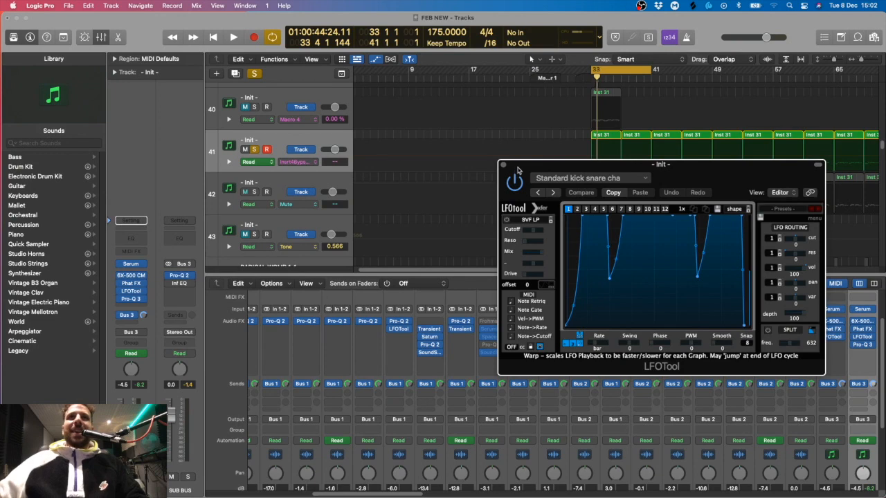
pyautogui.moveTo(517, 170); pyautogui.dragTo(506, 174)
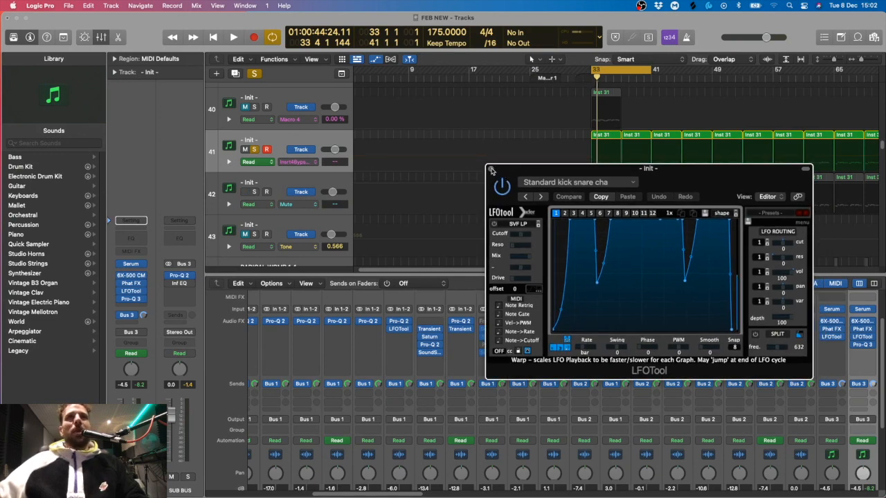
pyautogui.click(491, 170)
# - Insert a Compressor after the Pro-Q 3 on sub track 41
pyautogui.click(130, 306)
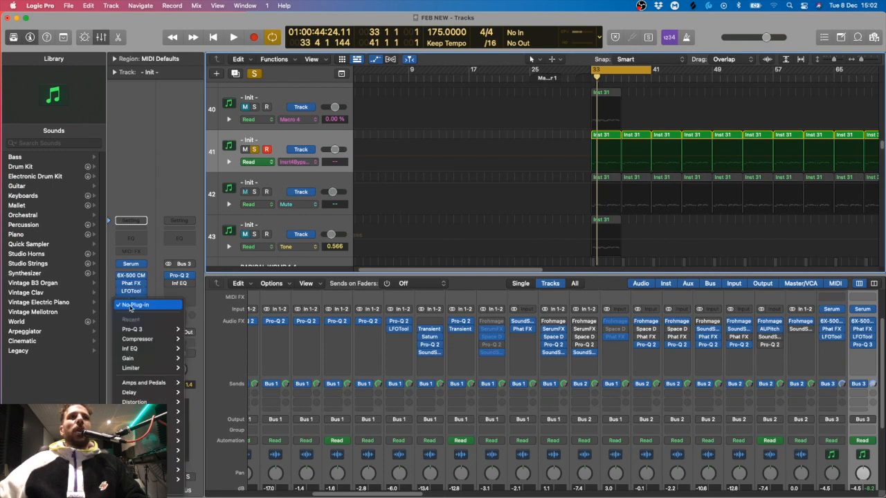
pyautogui.moveTo(146, 339)
pyautogui.click(196, 341)
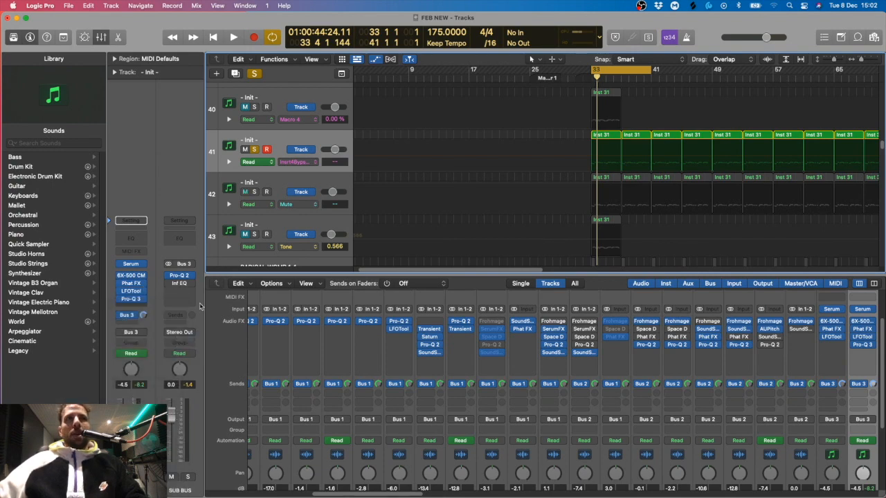
pyautogui.moveTo(509, 144); pyautogui.dragTo(528, 105)
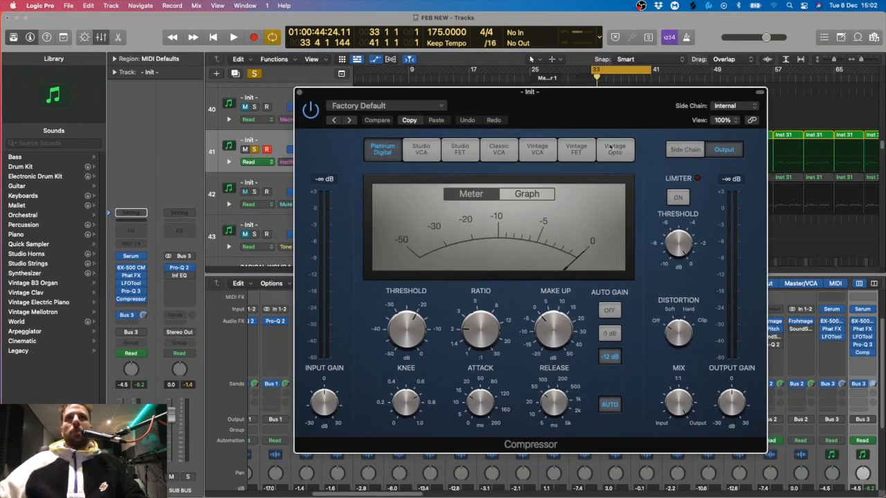
pyautogui.moveTo(602, 111); pyautogui.dragTo(572, 110)
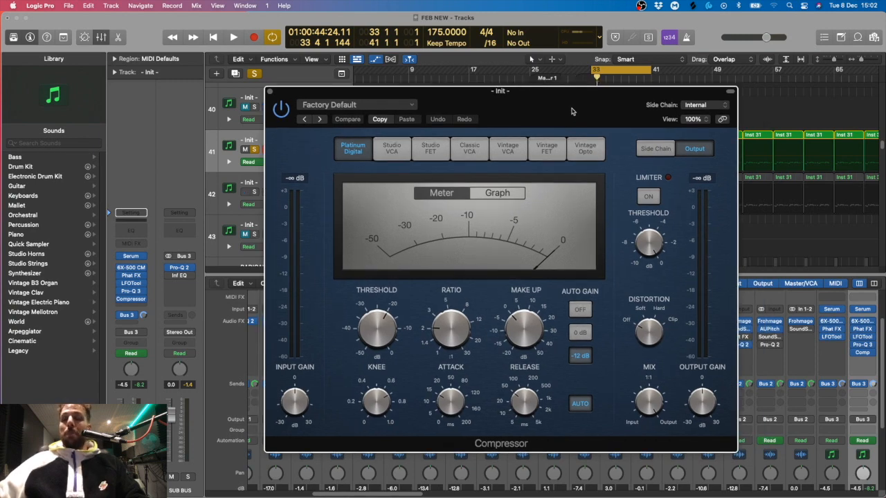
# - Switch the Compressor to the Vintage Opto model and set its side chain source to Audio 3
pyautogui.click(585, 149)
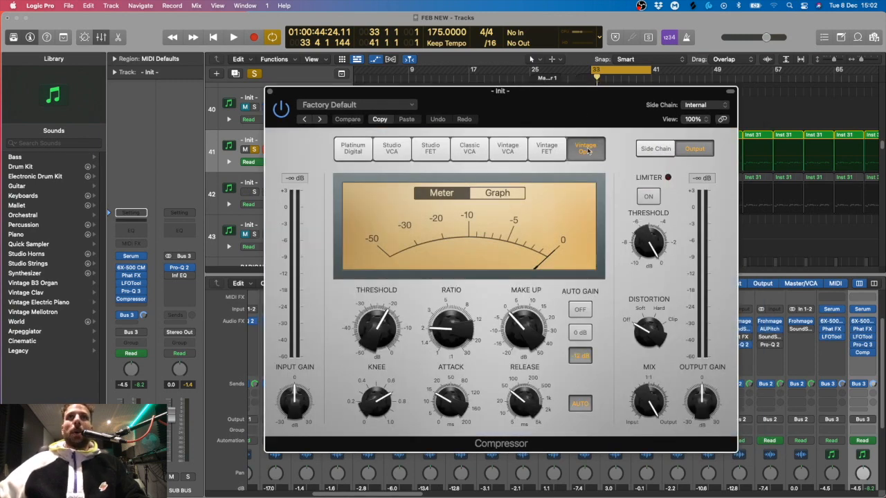
pyautogui.click(700, 106)
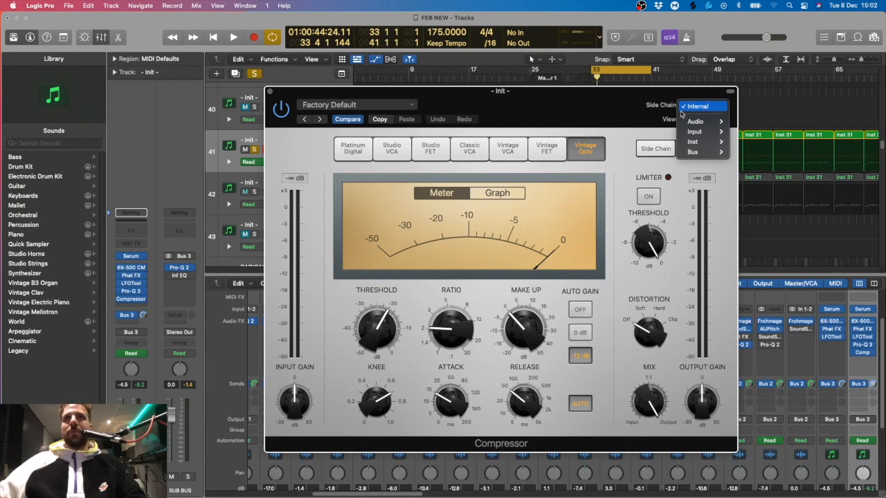
pyautogui.click(589, 106)
pyautogui.moveTo(588, 106); pyautogui.dragTo(562, 102)
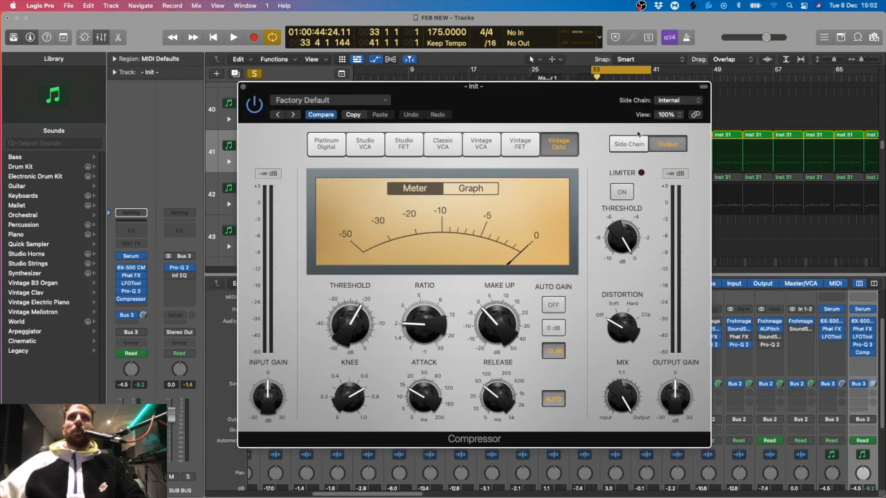
pyautogui.click(675, 101)
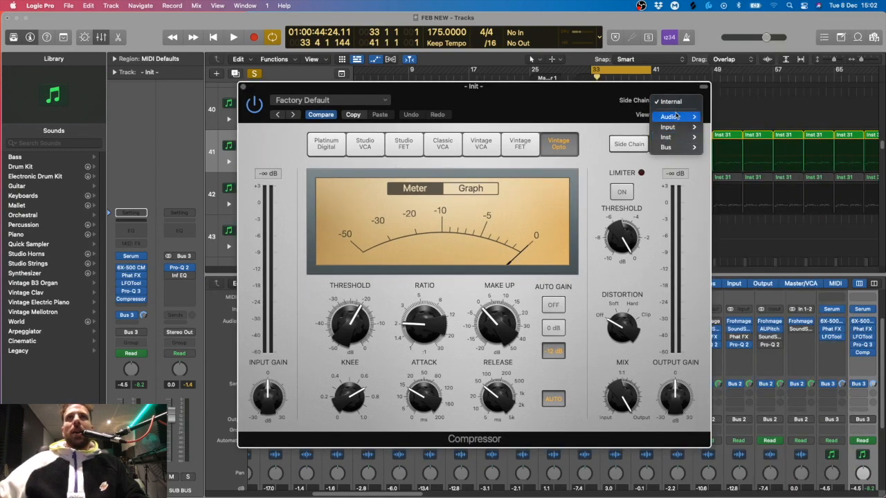
pyautogui.moveTo(698, 117)
pyautogui.click(758, 29)
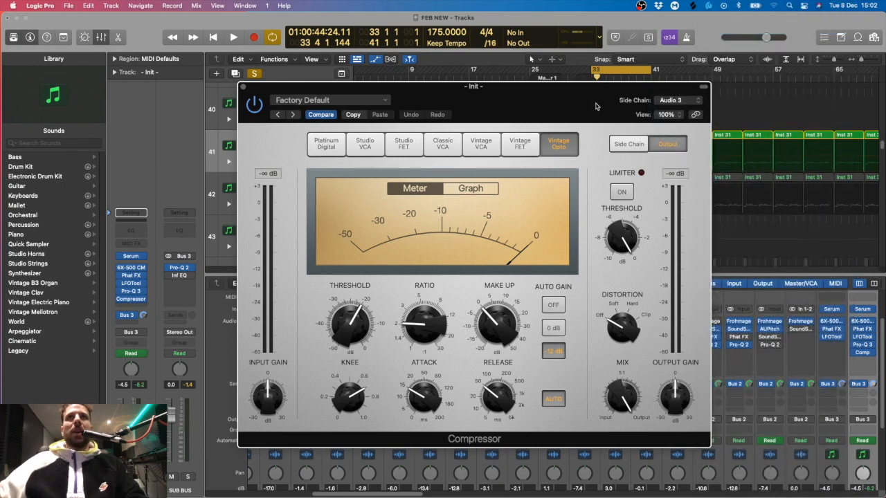
# - Place the Compressor window clear of the track controls and play the sub to check its gain reduction meter
pyautogui.moveTo(573, 105); pyautogui.dragTo(745, 100)
pyautogui.moveTo(680, 92); pyautogui.dragTo(638, 93)
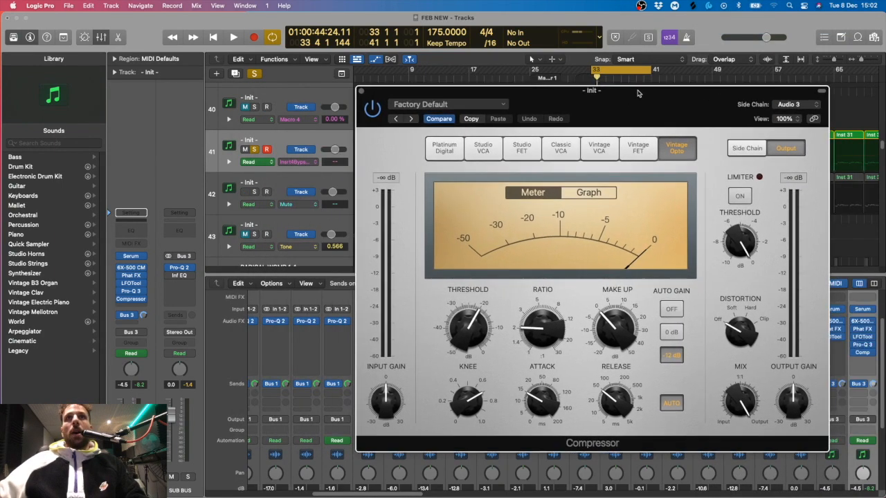
pyautogui.press('space')
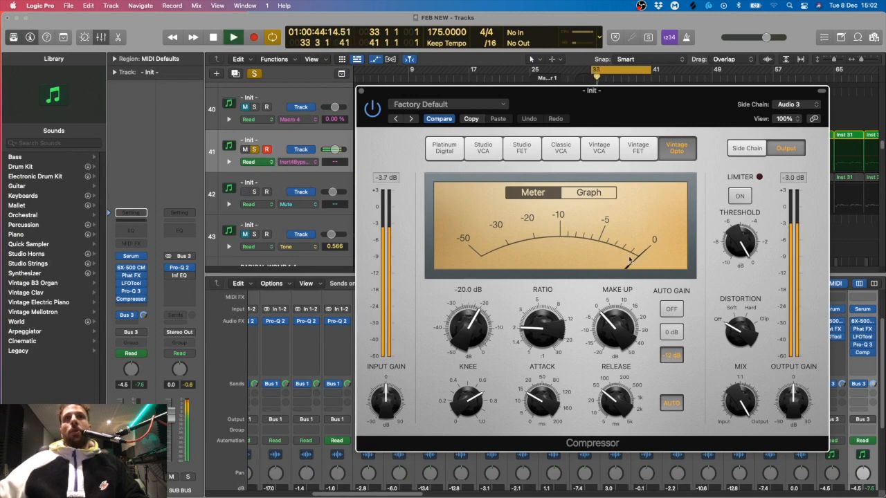
pyautogui.click(472, 223)
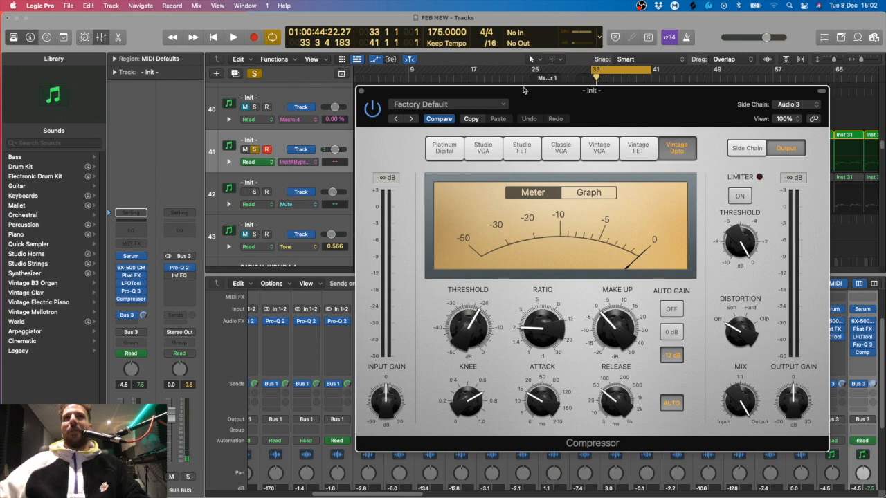
# - Lower the Compressor's threshold slightly and raise its ratio to 4.2:1
pyautogui.moveTo(609, 112); pyautogui.dragTo(586, 110)
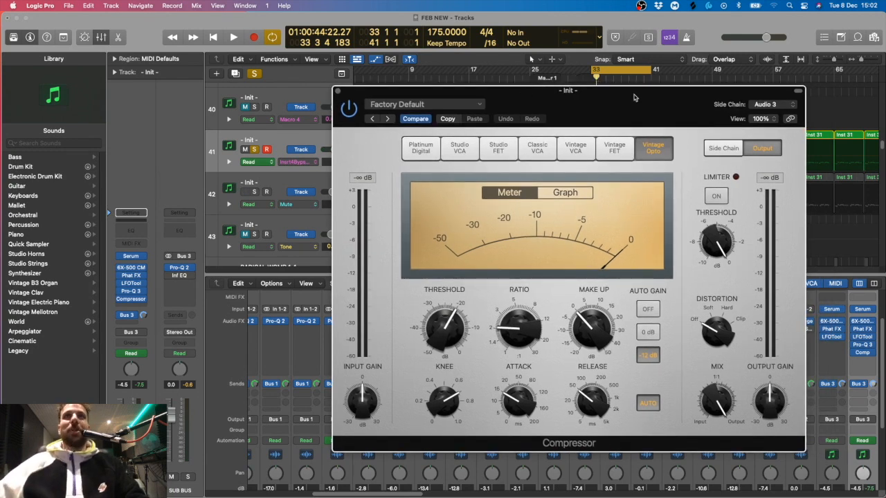
pyautogui.moveTo(645, 99); pyautogui.dragTo(631, 95)
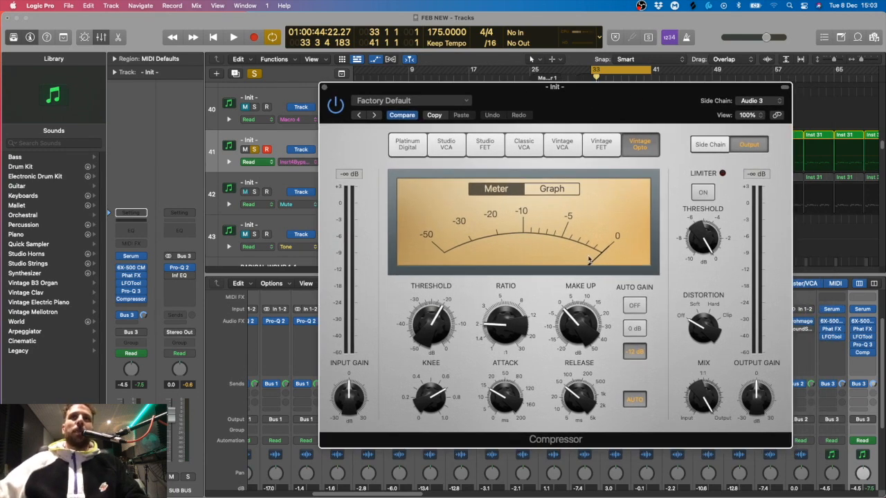
pyautogui.moveTo(438, 326); pyautogui.dragTo(437, 334)
pyautogui.moveTo(503, 331); pyautogui.dragTo(512, 302)
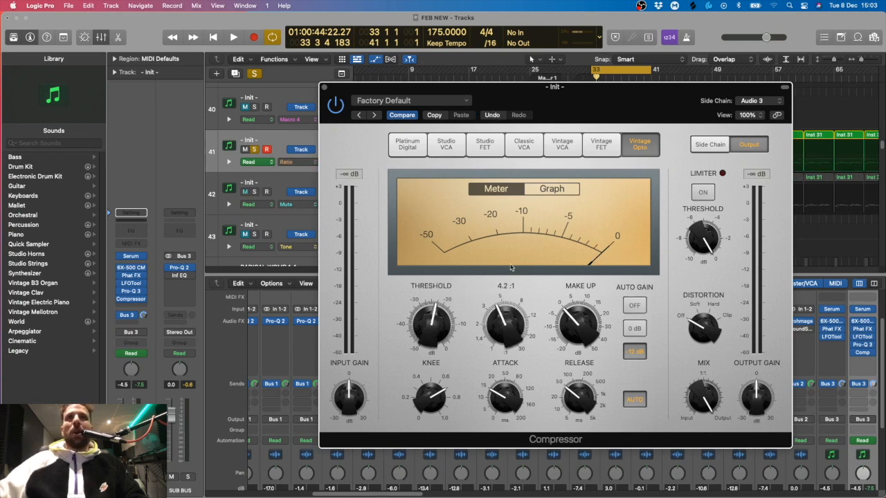
# - Play the soloed sub through the adjusted Compressor, dismissing any overload alert
pyautogui.moveTo(583, 117); pyautogui.dragTo(551, 116)
pyautogui.press('space')
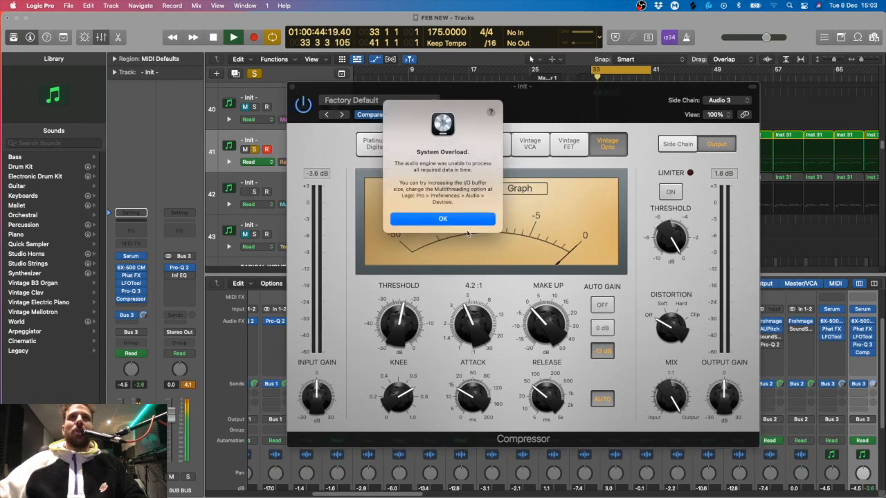
pyautogui.click(463, 219)
# - Shorten the Compressor's attack, turn off auto release and set the release to 72 ms
pyautogui.moveTo(470, 395)
pyautogui.mouseDown()
pyautogui.moveTo(471, 418)
pyautogui.moveTo(473, 401)
pyautogui.moveTo(474, 410)
pyautogui.mouseUp()
pyautogui.click(593, 402)
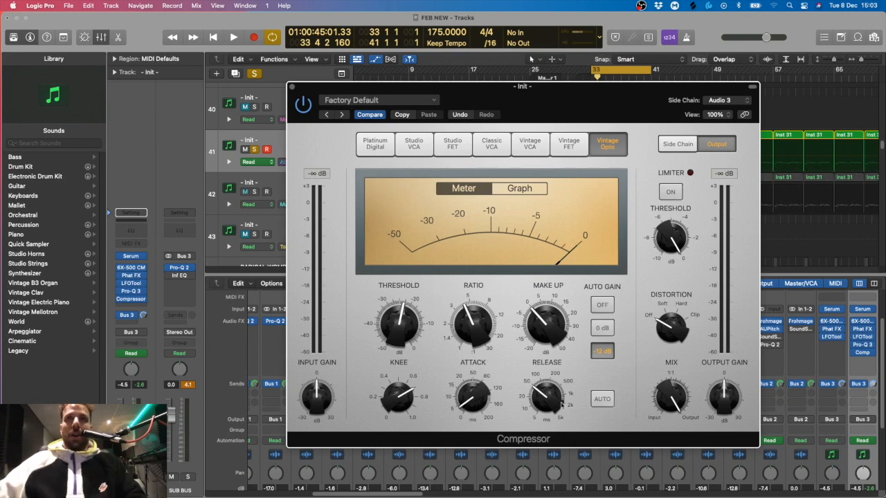
pyautogui.moveTo(537, 405)
pyautogui.mouseDown()
pyautogui.moveTo(535, 415)
pyautogui.moveTo(530, 398)
pyautogui.mouseUp()
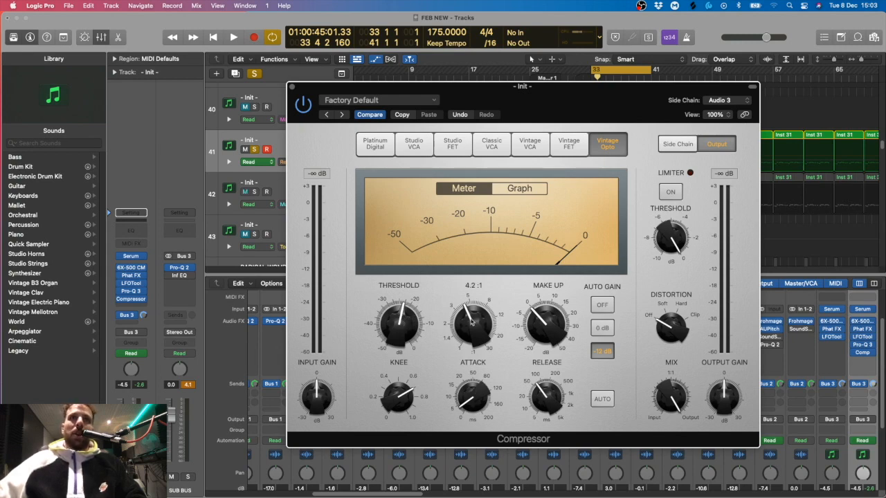
# - Review the finished Compressor settings on sub track 41 and close the plug-in window
pyautogui.moveTo(584, 97)
pyautogui.mouseDown()
pyautogui.moveTo(559, 94)
pyautogui.moveTo(687, 90)
pyautogui.moveTo(589, 88)
pyautogui.mouseUp()
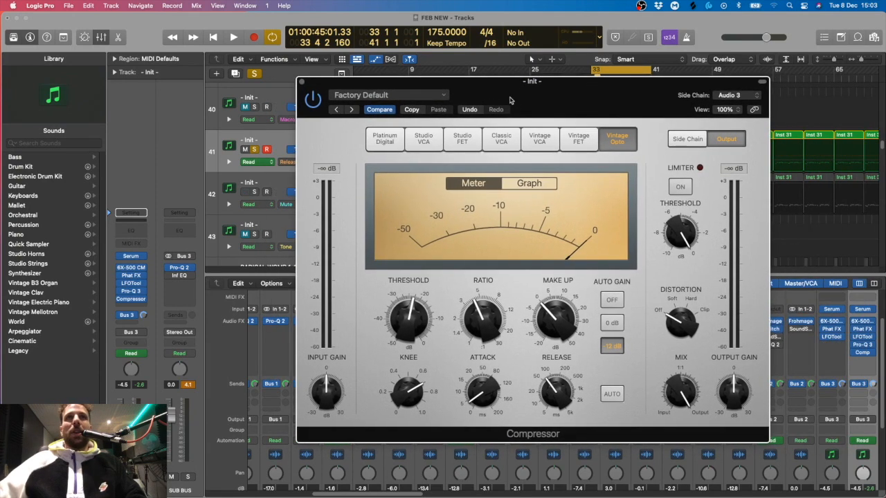
pyautogui.moveTo(510, 97); pyautogui.dragTo(526, 95)
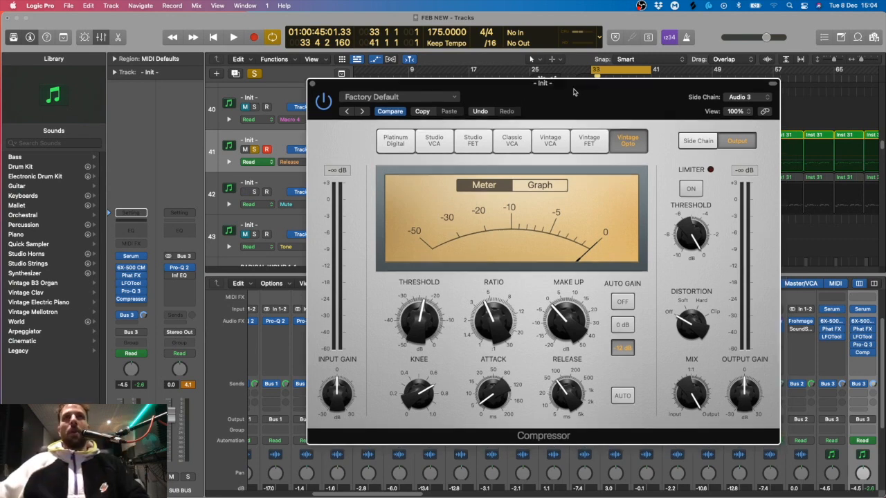
pyautogui.moveTo(581, 92); pyautogui.dragTo(490, 88)
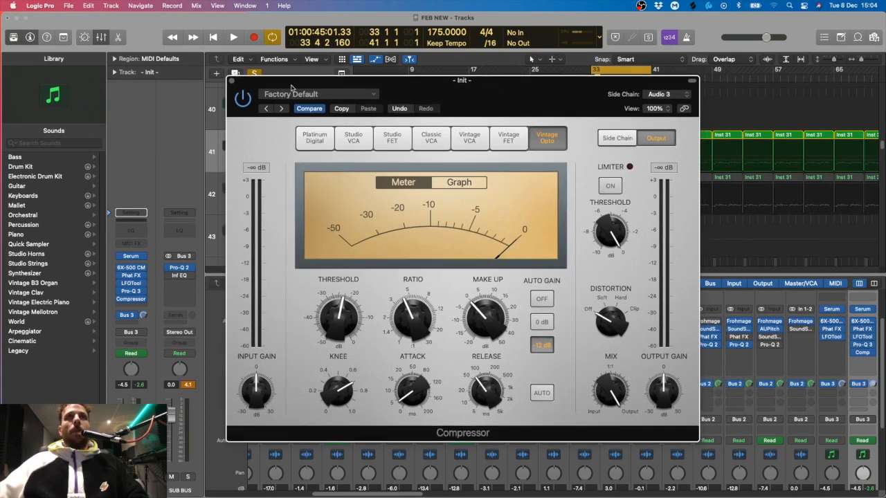
pyautogui.click(232, 82)
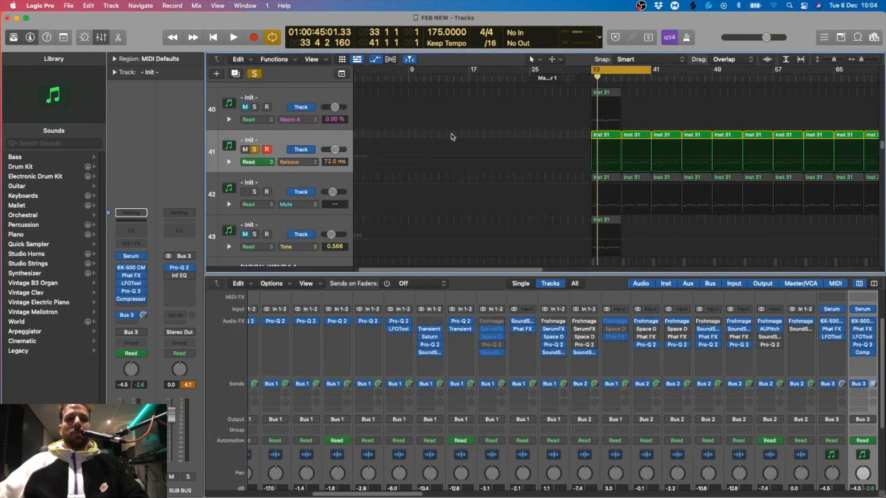